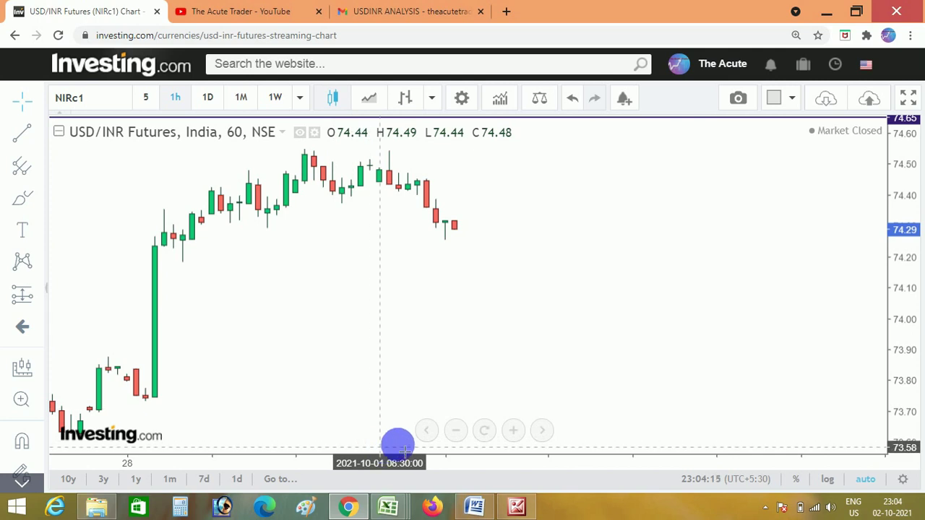
# Examine the hourly USD/INR Futures candles from late August to October, both zoomed out and close up.
pyautogui.click(457, 430)
pyautogui.click(457, 429)
pyautogui.click(456, 430)
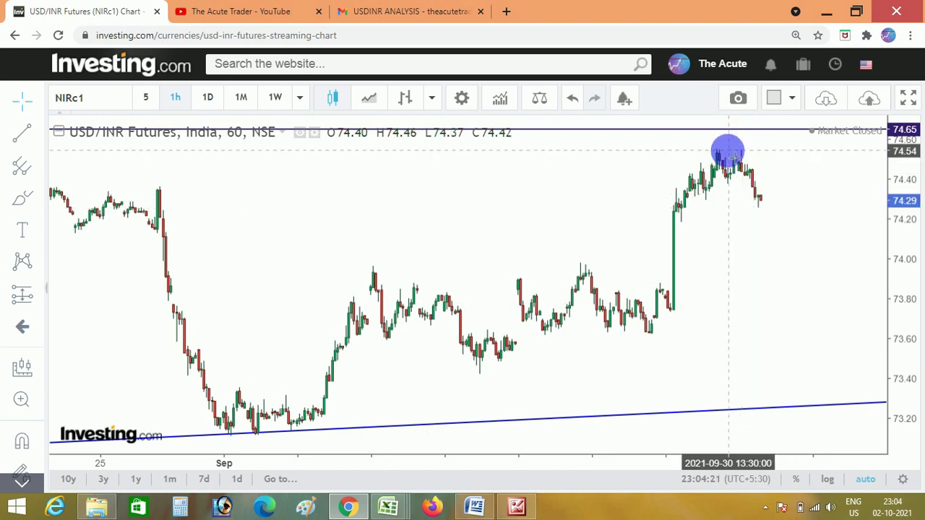
pyautogui.click(525, 436)
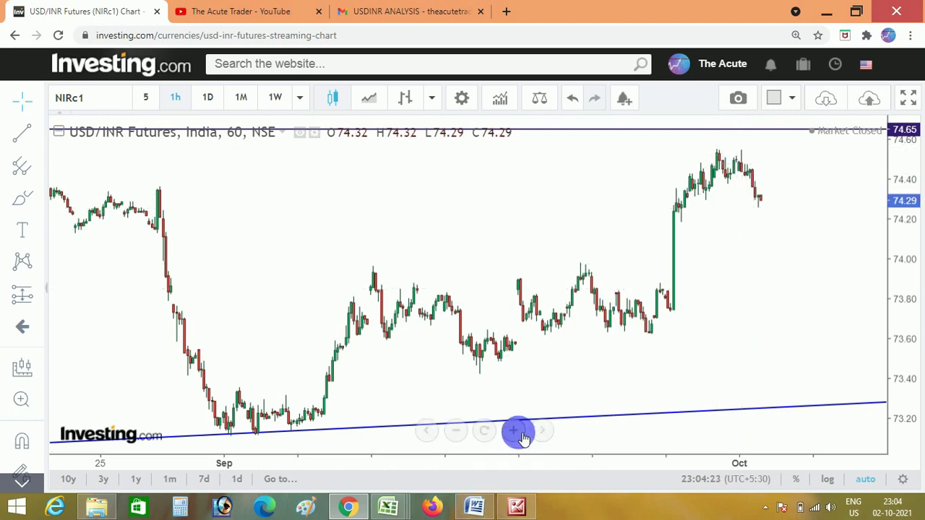
pyautogui.click(523, 437)
pyautogui.click(521, 436)
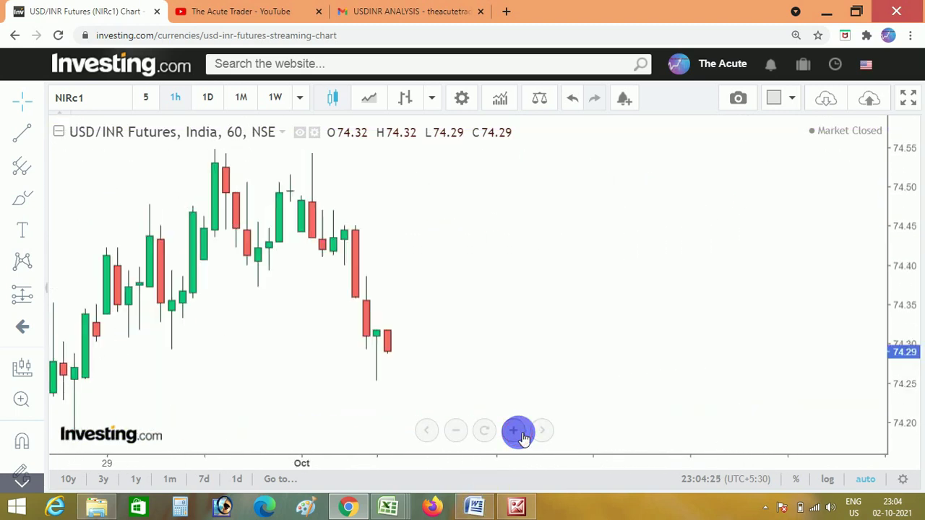
pyautogui.click(518, 431)
pyautogui.scroll(-3, 631, 386)
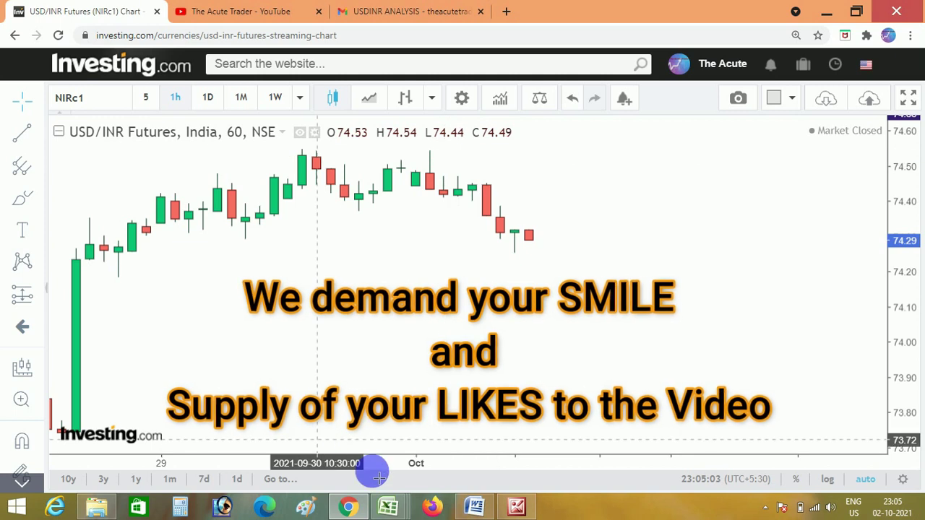
# Switch to Oct21_Usdinr_F&OAnalysis.xlsx in Excel and check the high prices for 30-09-2021 and 01-10-2021 on the futures sheet.
pyautogui.click(386, 502)
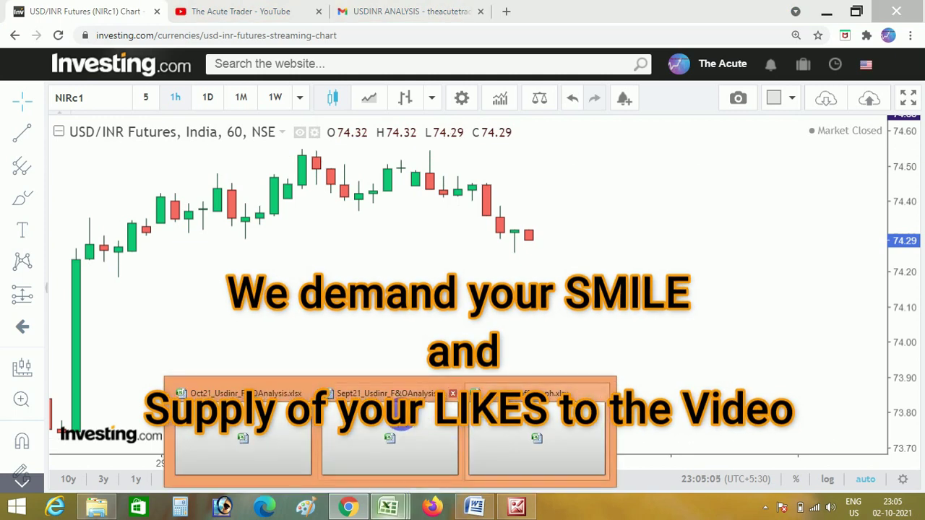
pyautogui.click(286, 423)
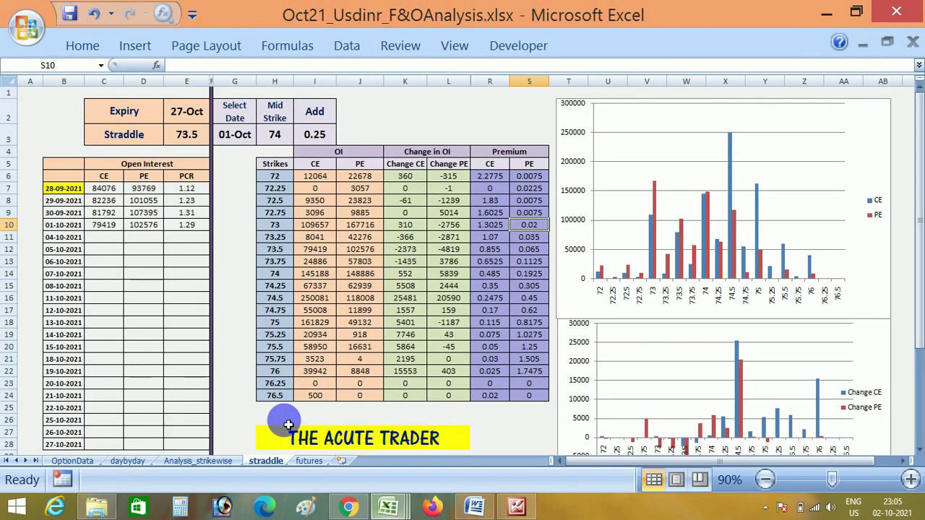
pyautogui.click(309, 461)
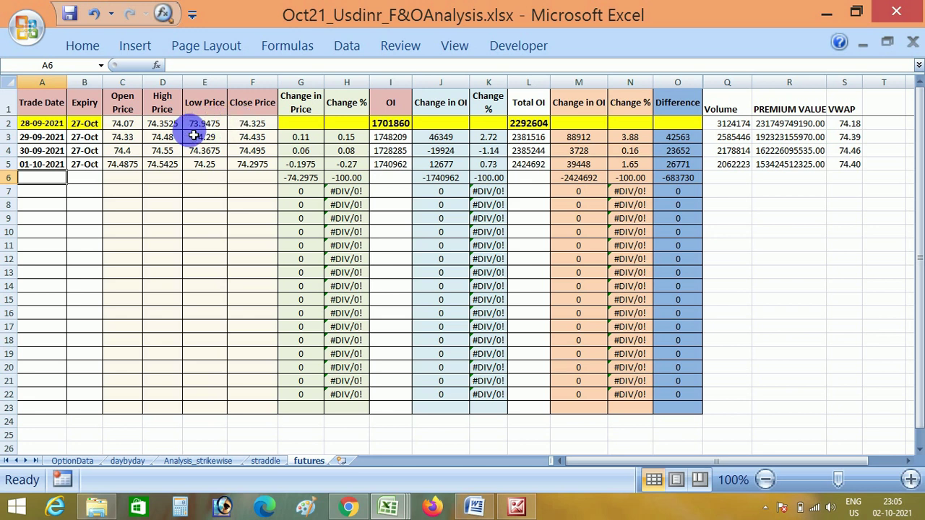
pyautogui.click(170, 159)
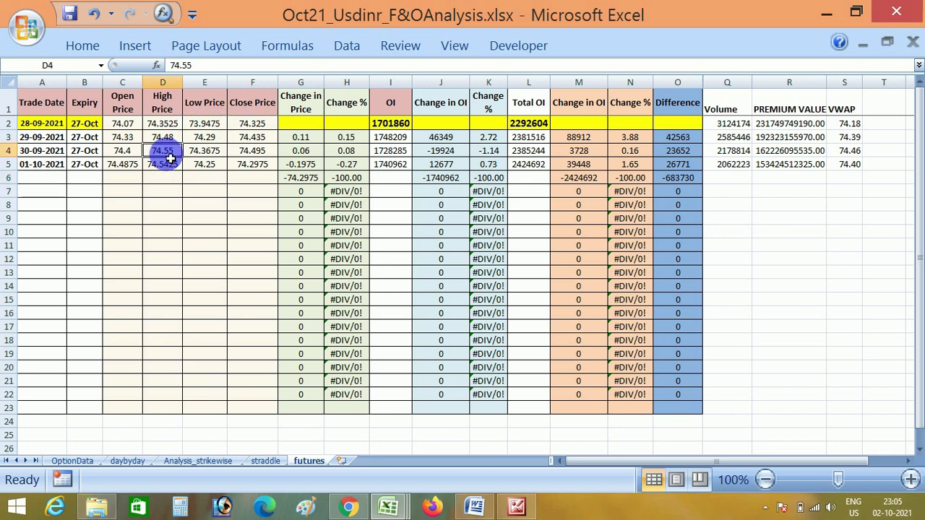
pyautogui.click(173, 172)
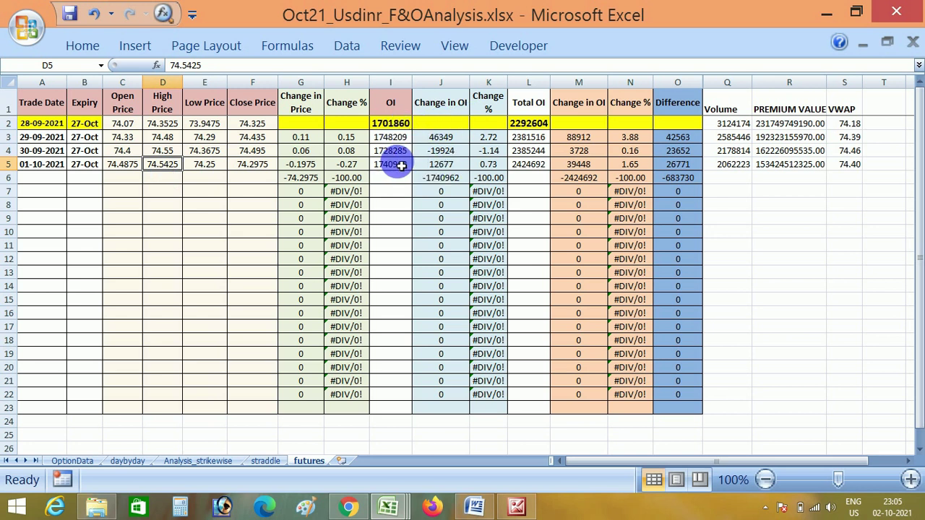
# Switch to Sept21_Usdinr_F&OAnalysis.xlsx and review the OI difference, VWAP, low and high prices for 22 to 27 September on its futures sheet.
pyautogui.moveTo(394, 505)
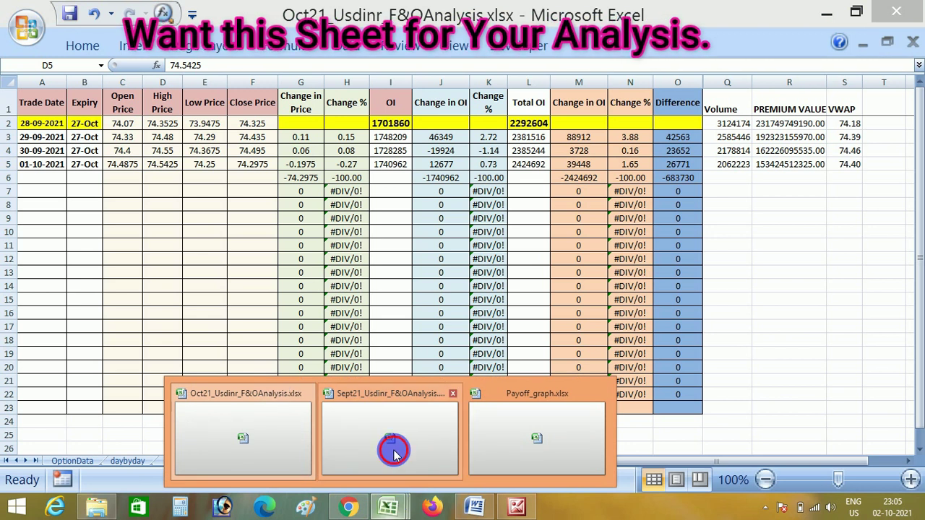
pyautogui.click(396, 448)
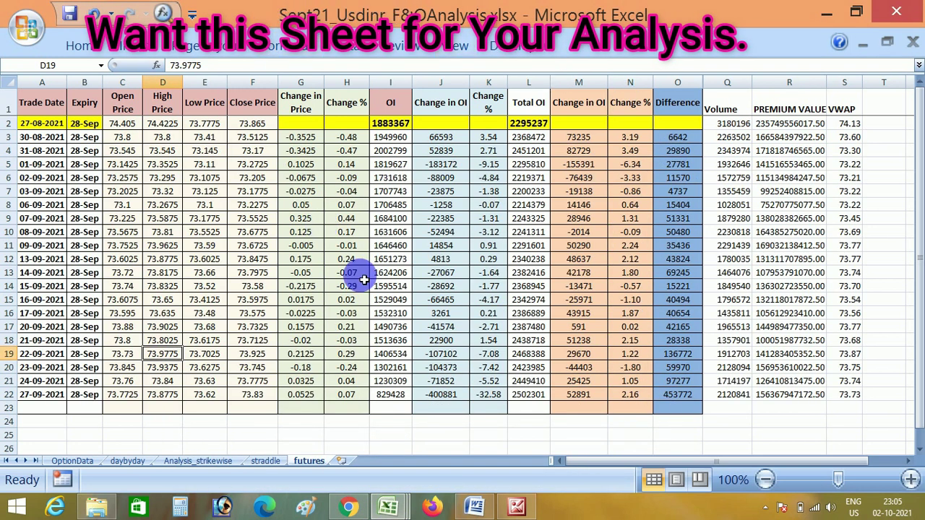
pyautogui.click(81, 395)
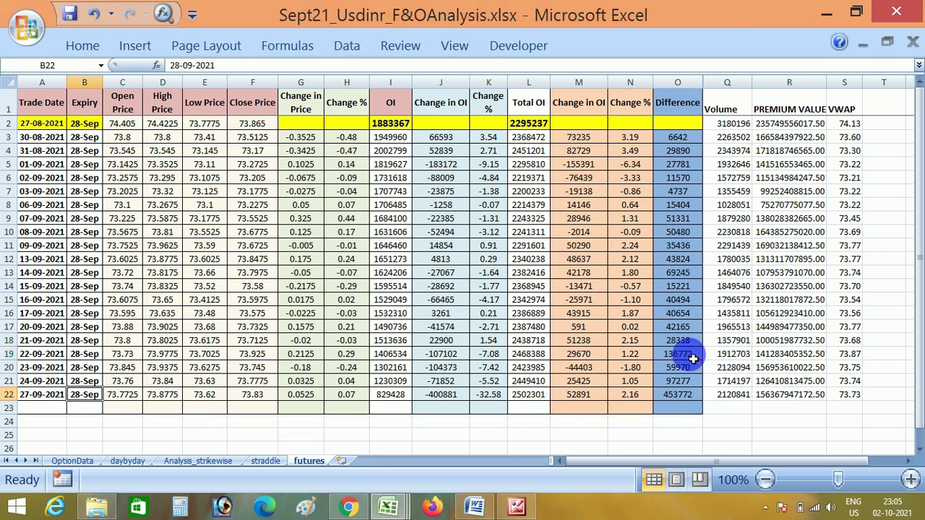
pyautogui.click(687, 356)
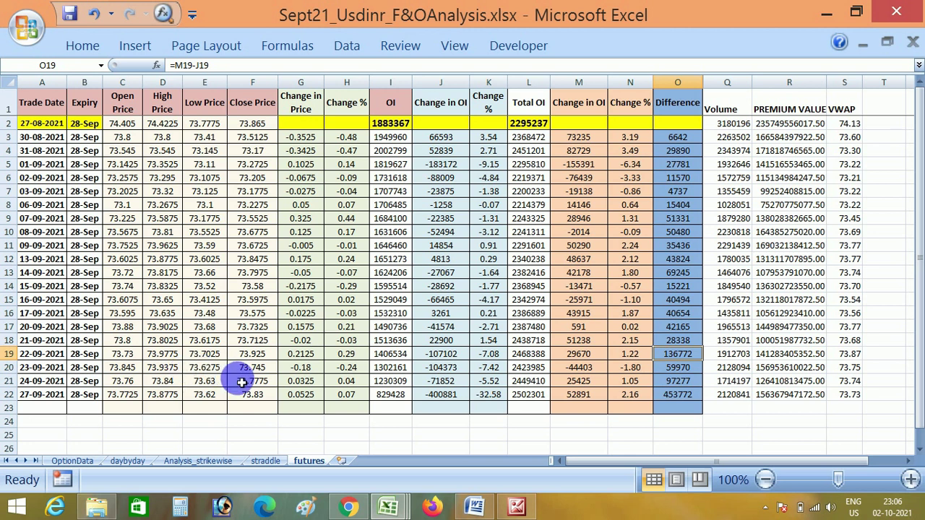
pyautogui.click(860, 370)
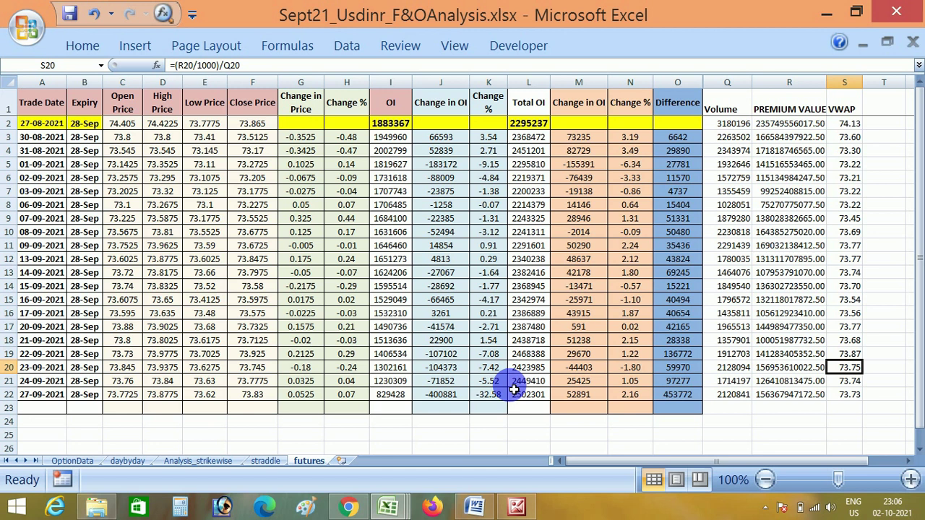
pyautogui.click(217, 395)
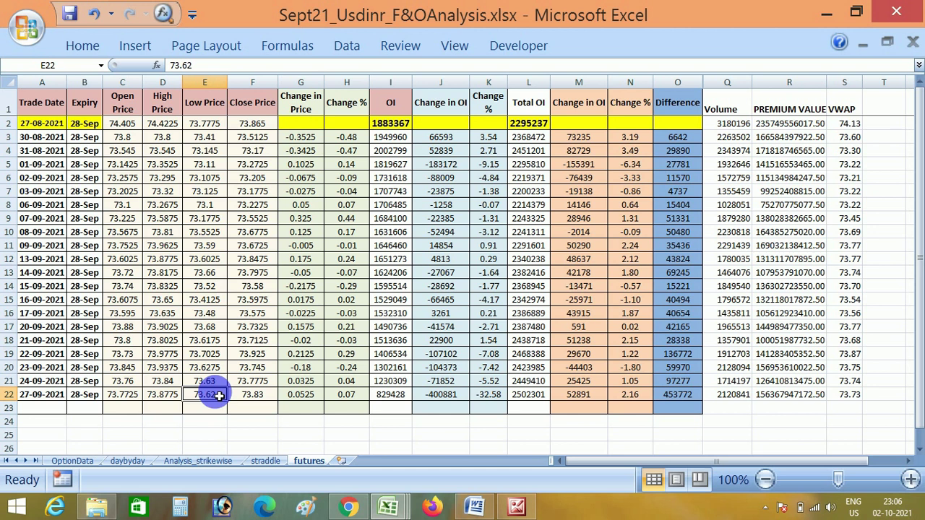
pyautogui.click(165, 371)
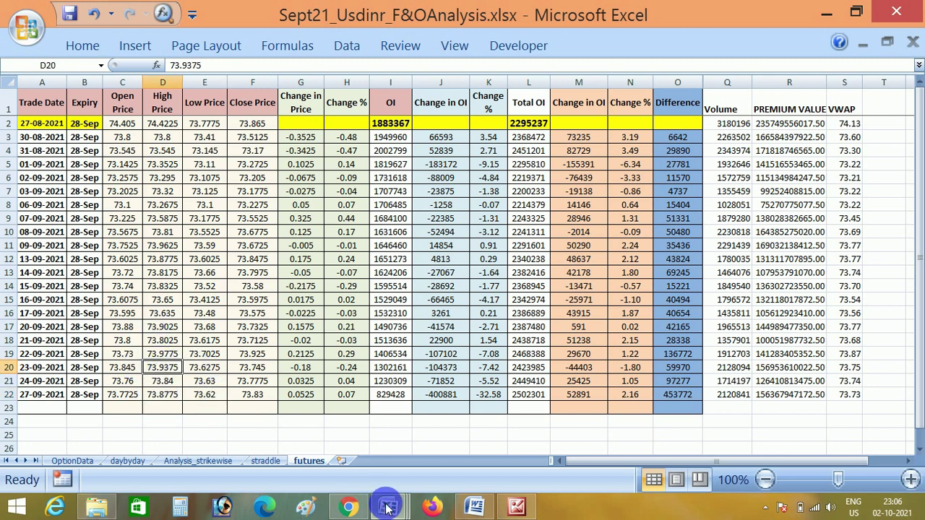
# Return to Oct21_Usdinr_F&OAnalysis.xlsx and compare the VWAP for 01-10-2021 with the high price for 30-09-2021.
pyautogui.moveTo(387, 509)
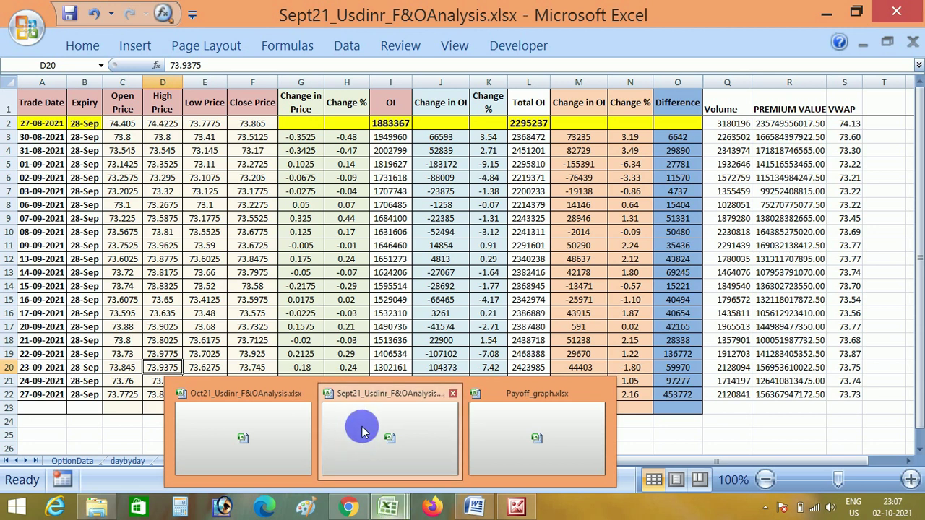
pyautogui.click(274, 428)
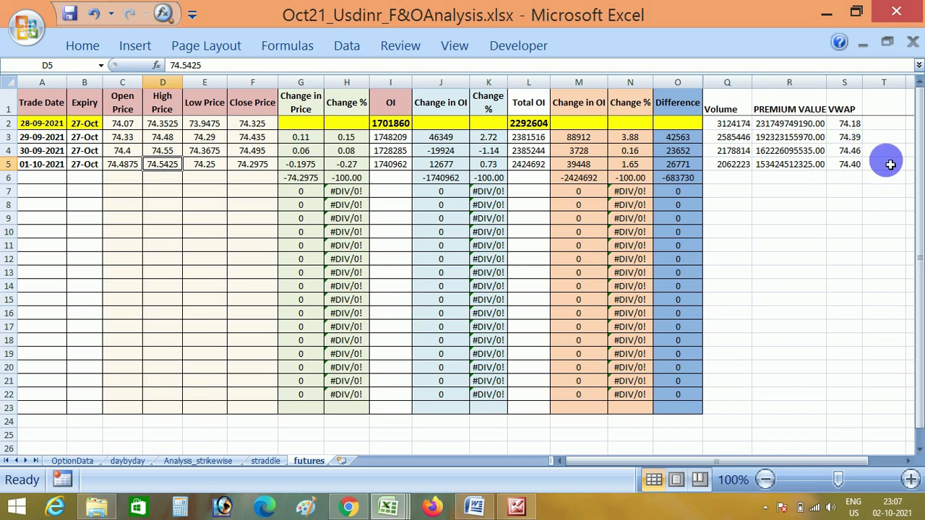
pyautogui.click(856, 167)
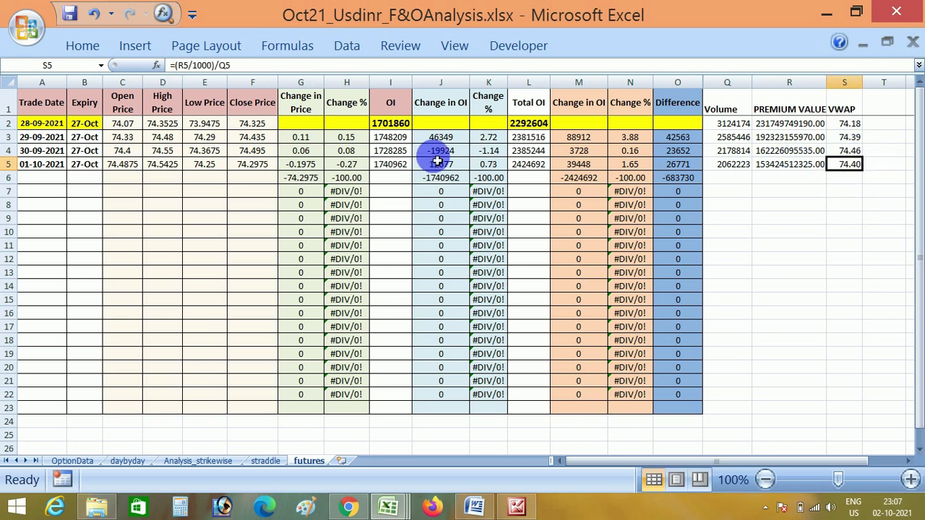
pyautogui.click(173, 156)
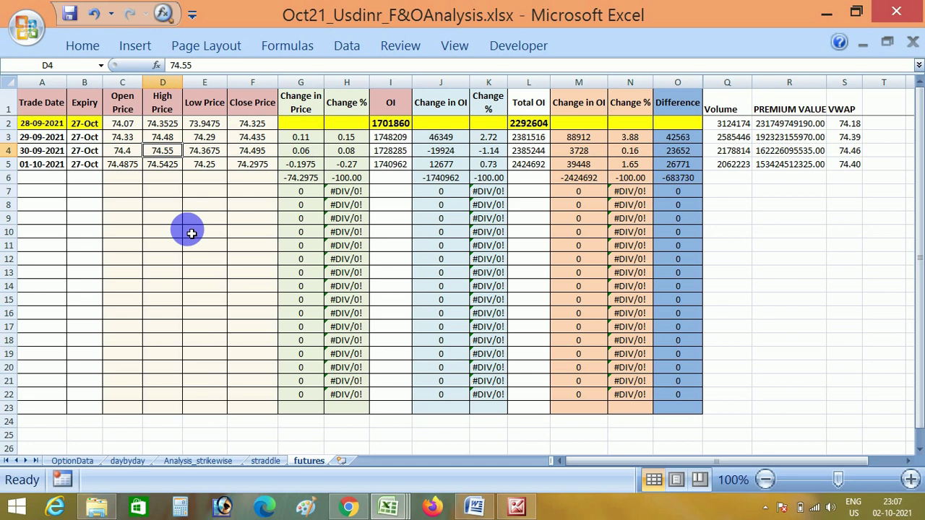
# Set the selected date on the straddle sheet to 28/9 to view that day's strike-wise open interest.
pyautogui.click(267, 461)
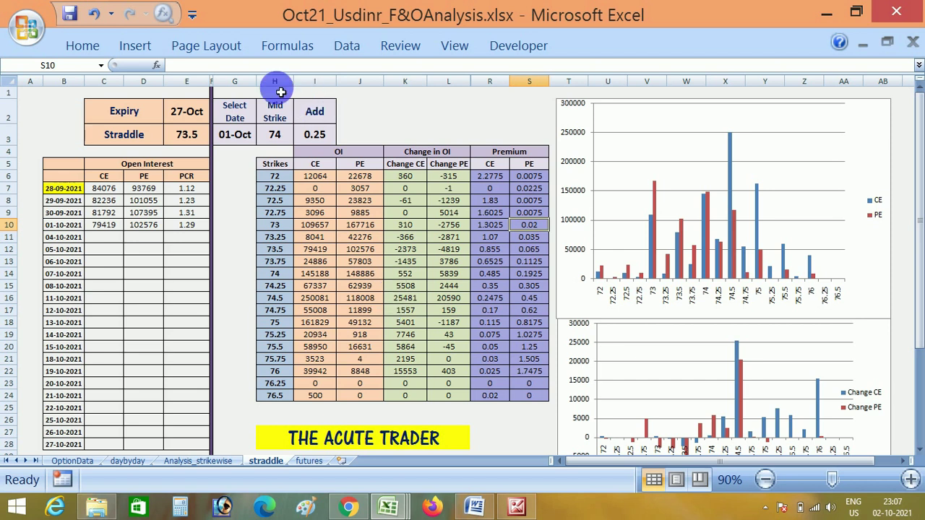
pyautogui.click(233, 136)
pyautogui.write('28/9')
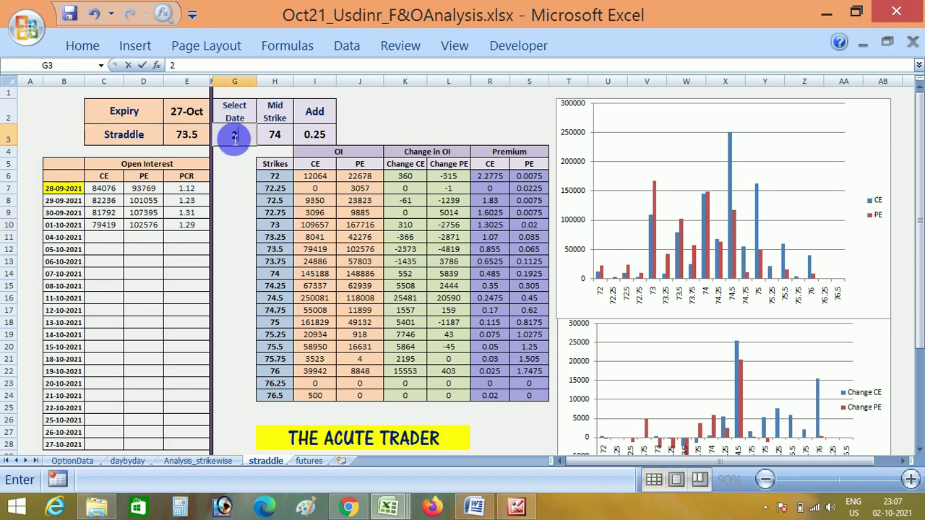
pyautogui.press('Return')
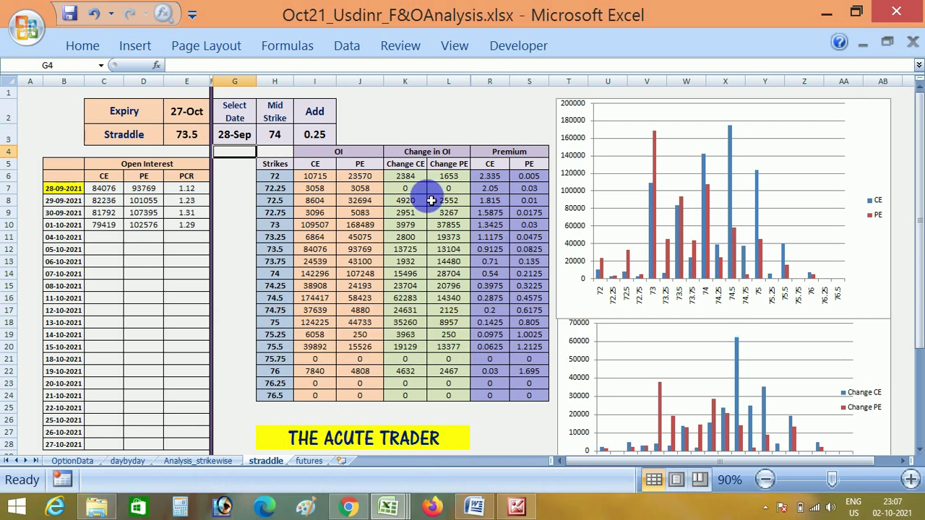
# Set the straddle sheet's selected date to 29/9 and check the CE premium of the 74.5 strike.
pyautogui.click(239, 136)
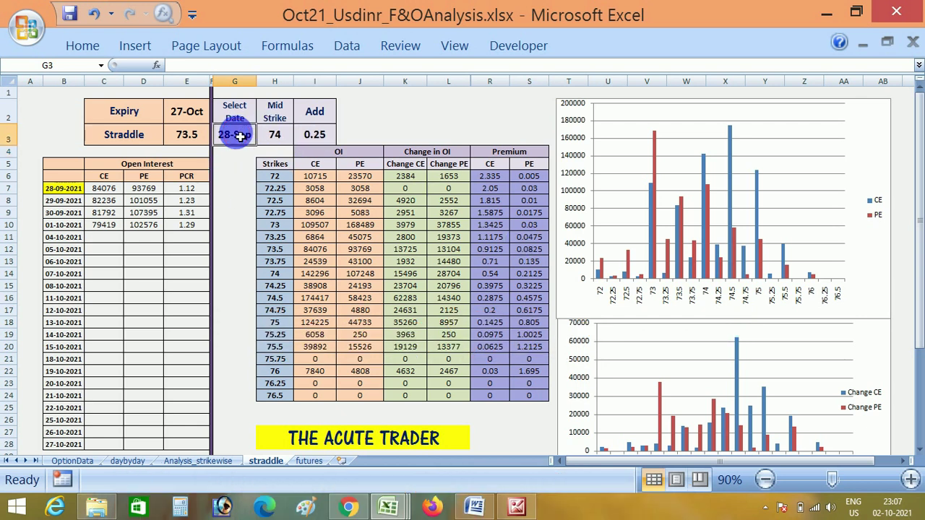
pyautogui.write('29/9')
pyautogui.press('Return')
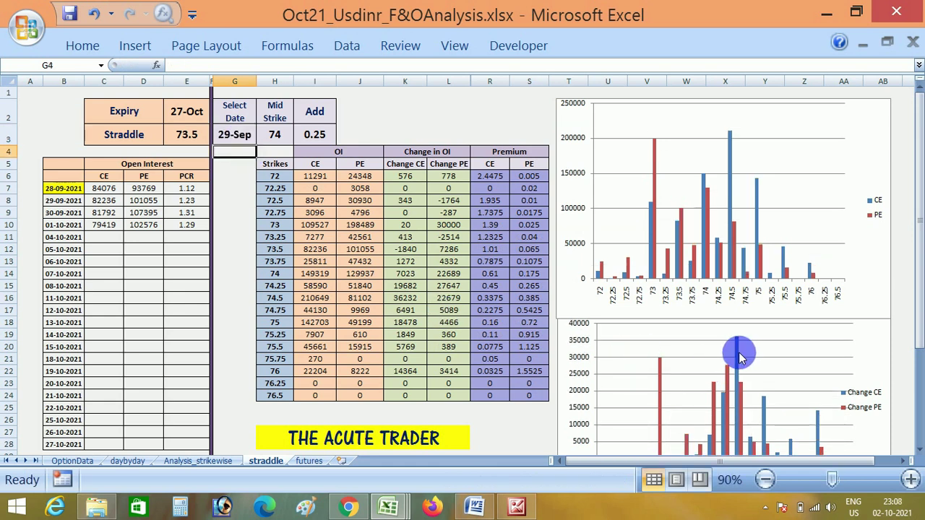
pyautogui.click(254, 140)
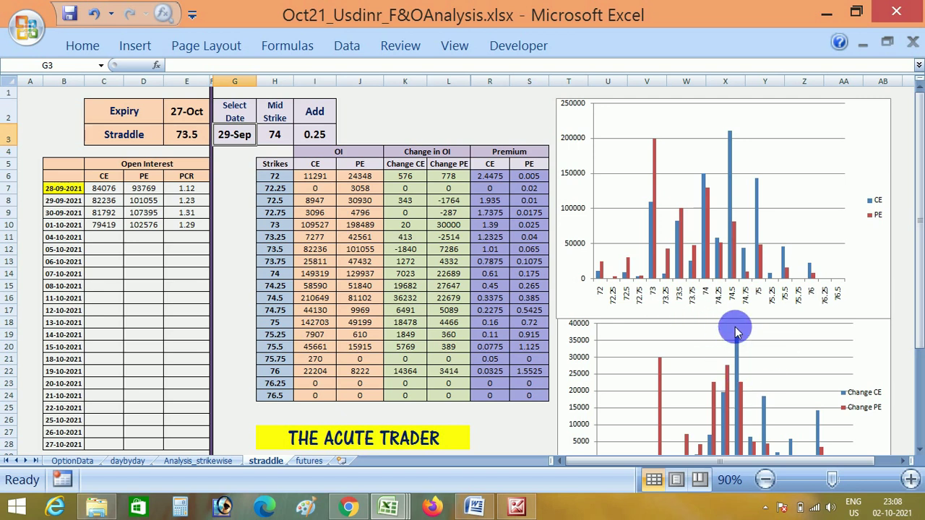
pyautogui.click(501, 302)
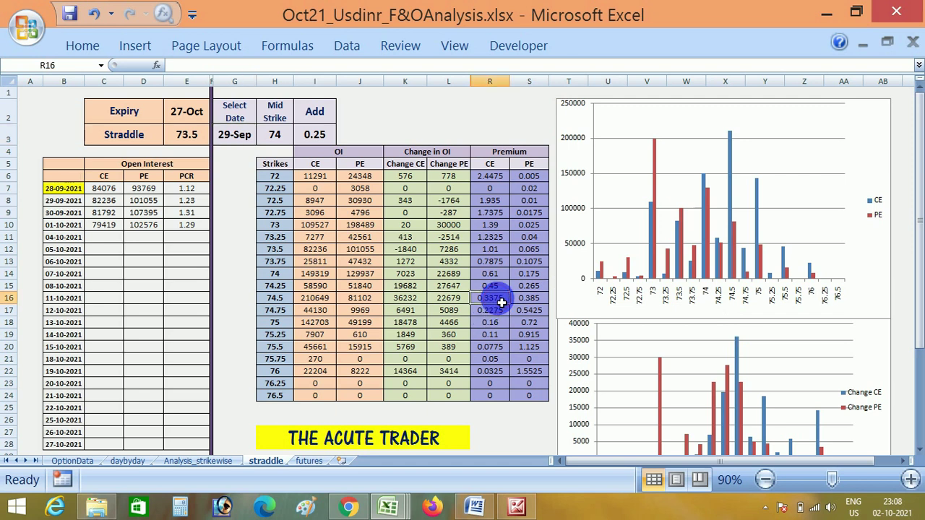
# Set the selected date on the straddle sheet to 1/10.
pyautogui.click(237, 138)
pyautogui.write('1/1')
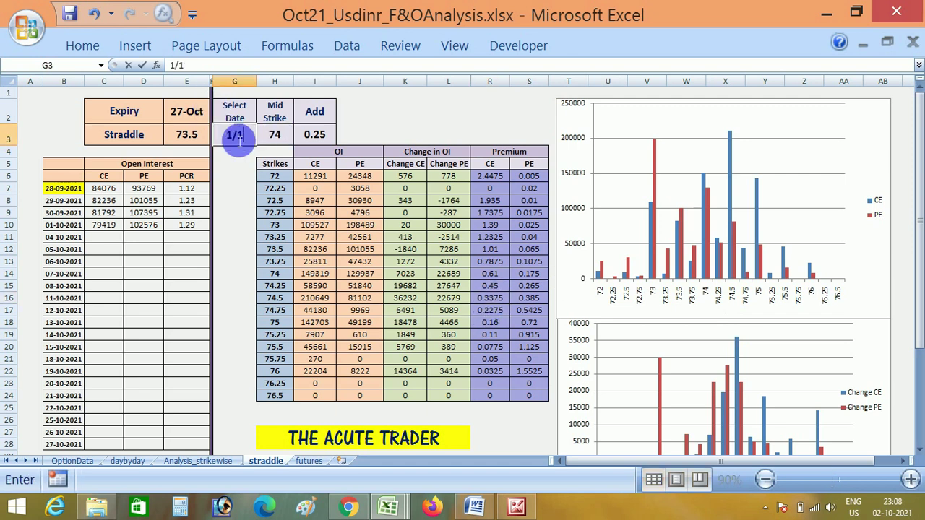
pyautogui.write('0')
pyautogui.press('Return')
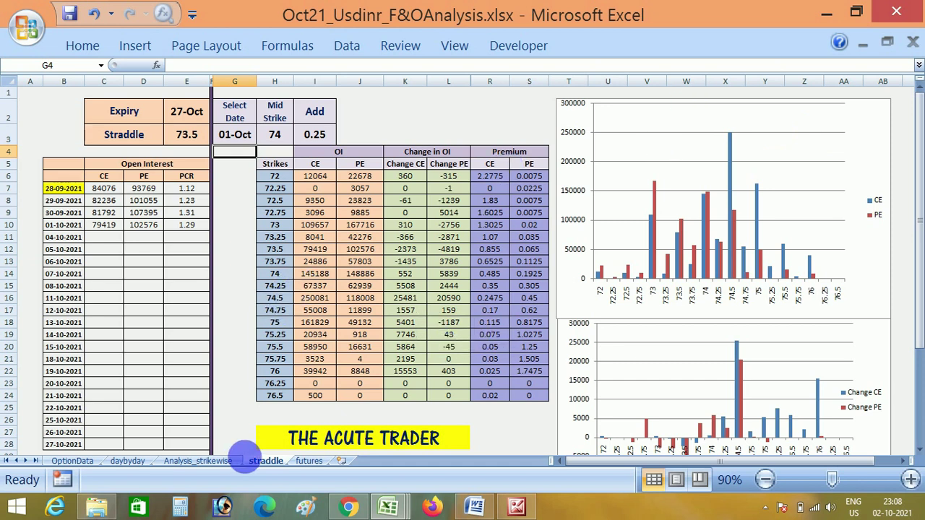
# On the Analysis_strikewise sheet, check the change in OI and TQ/ch.OI of the 74.5 CE for 01-Oct.
pyautogui.click(219, 462)
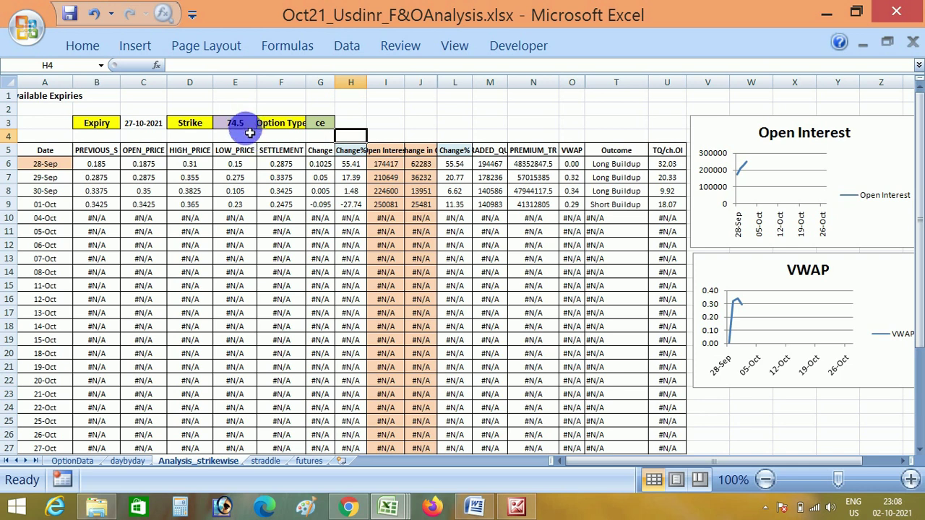
pyautogui.click(680, 153)
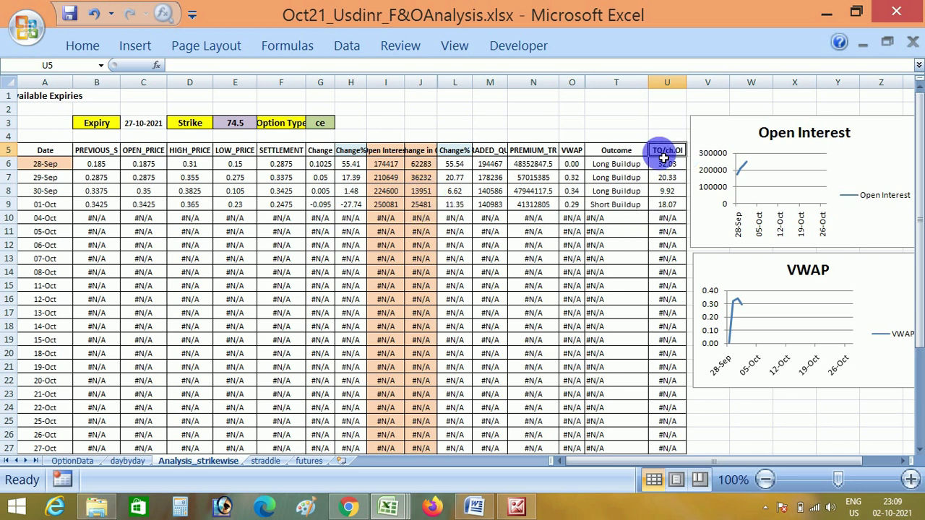
pyautogui.click(425, 207)
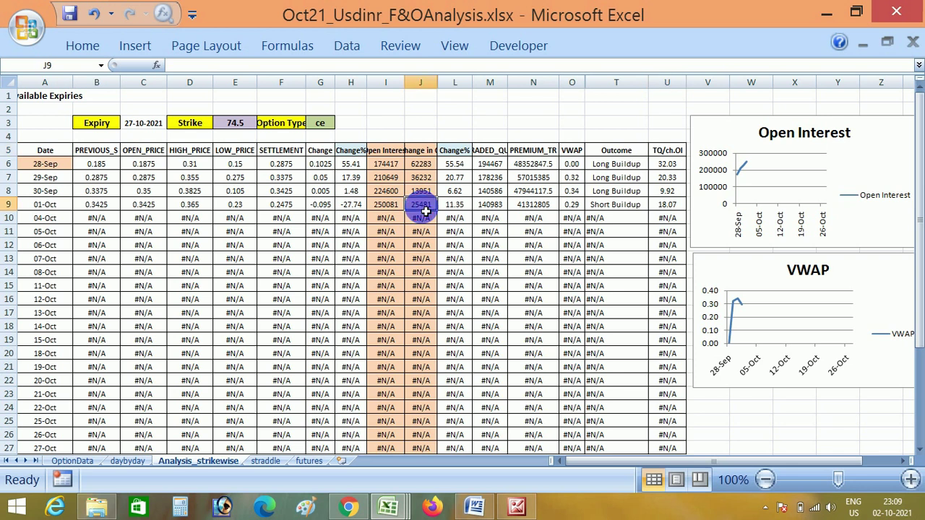
pyautogui.click(672, 208)
pyautogui.moveTo(672, 209)
pyautogui.mouseDown()
pyautogui.moveTo(671, 190)
pyautogui.moveTo(677, 217)
pyautogui.mouseUp()
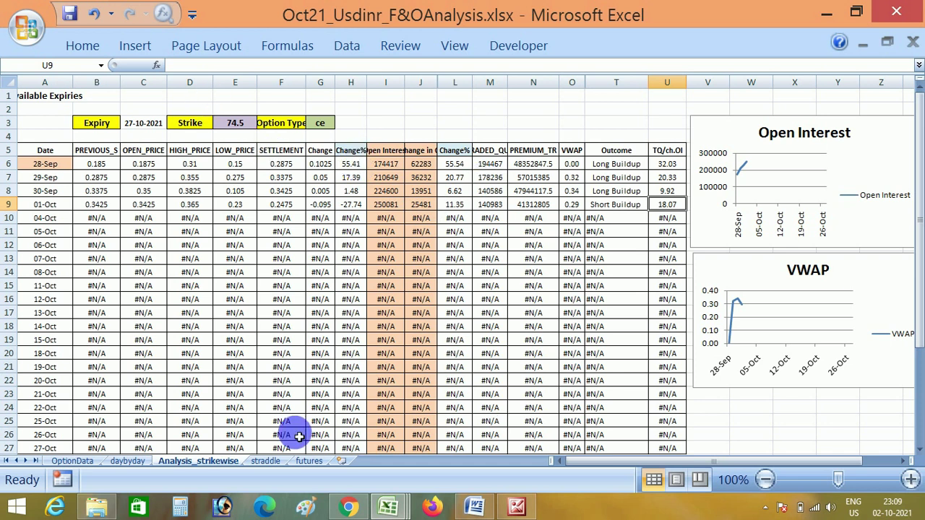
# Review the straddle sheet again, glance at the futures sheet, and return to the straddle sheet.
pyautogui.click(268, 462)
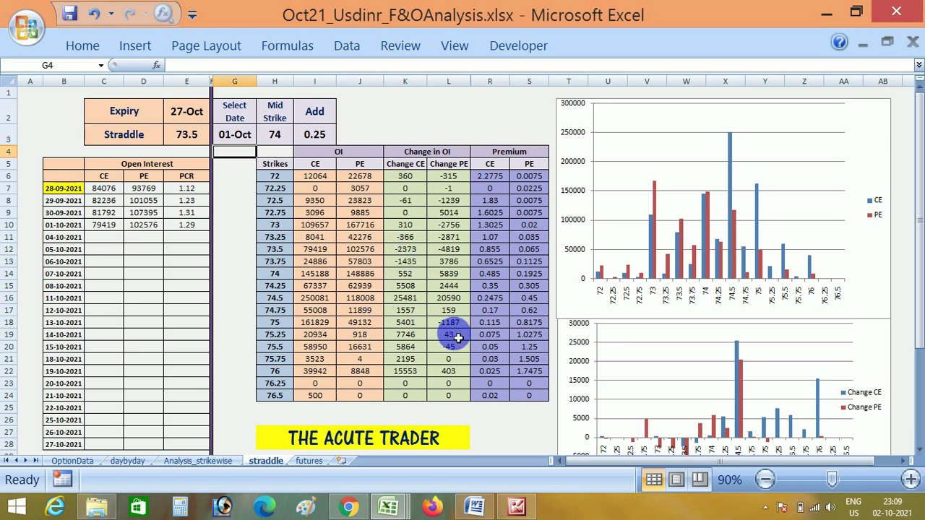
pyautogui.click(309, 461)
pyautogui.click(262, 461)
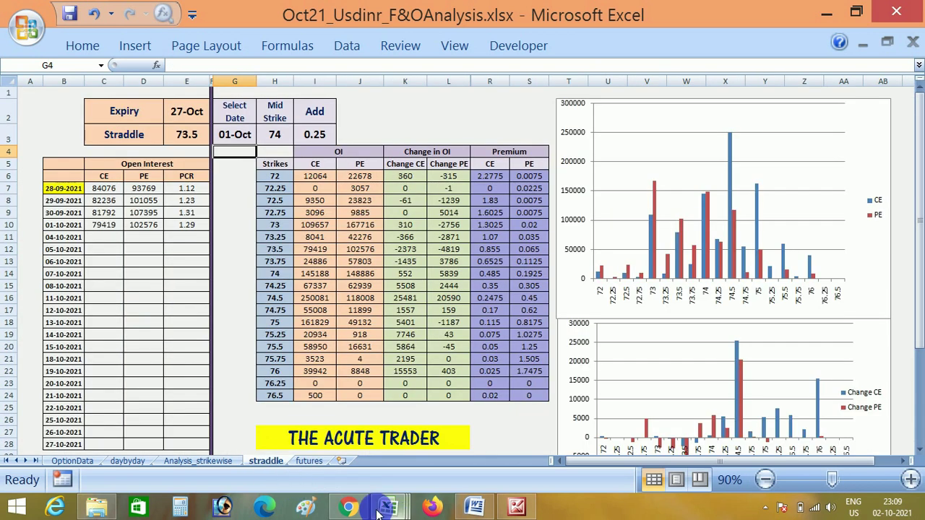
# Compare the live USD/INR futures chart with the straddle sheet, and view the USDINR OCTOBER.PNG chart from the USDINR ANALYSIS email.
pyautogui.click(350, 508)
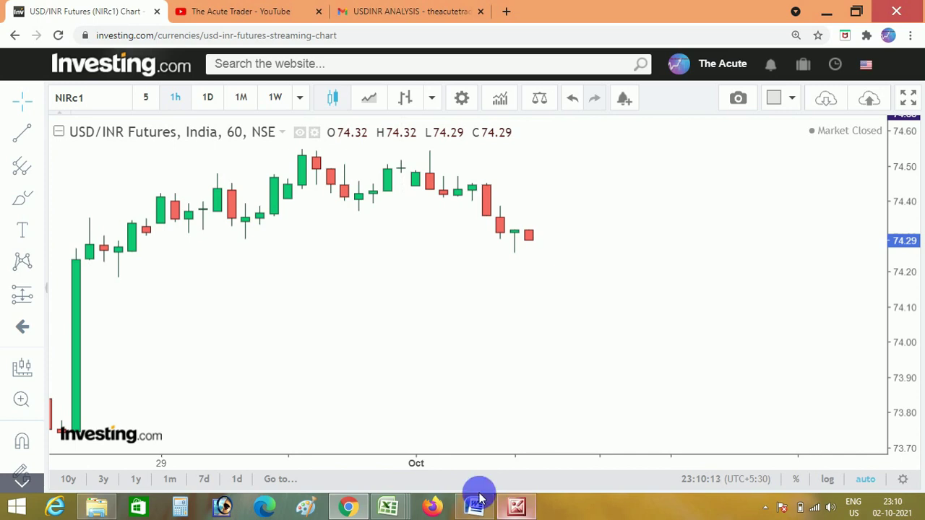
pyautogui.click(348, 504)
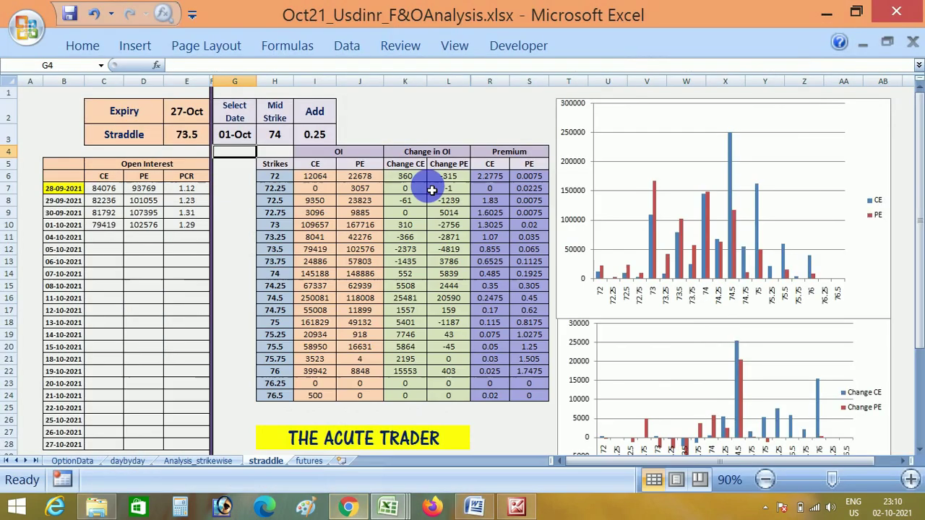
pyautogui.click(347, 504)
pyautogui.click(426, 9)
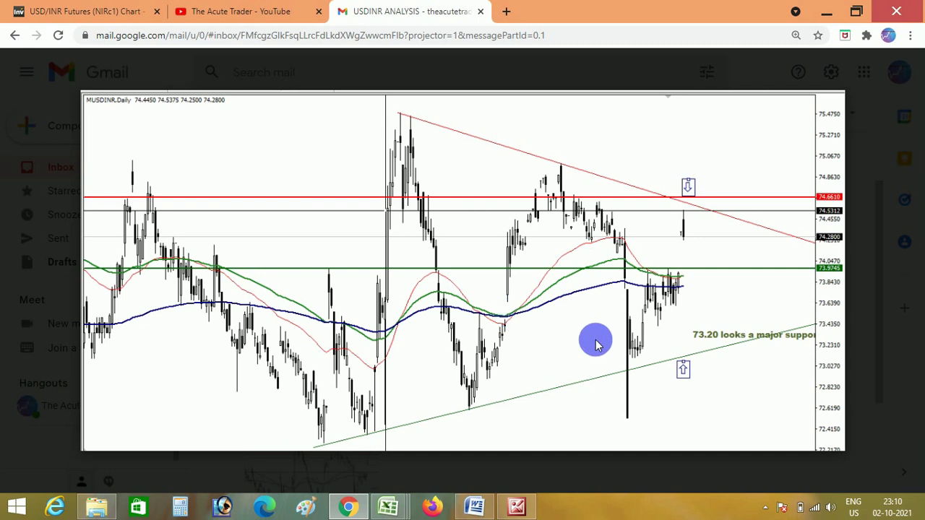
pyautogui.moveTo(98, 107)
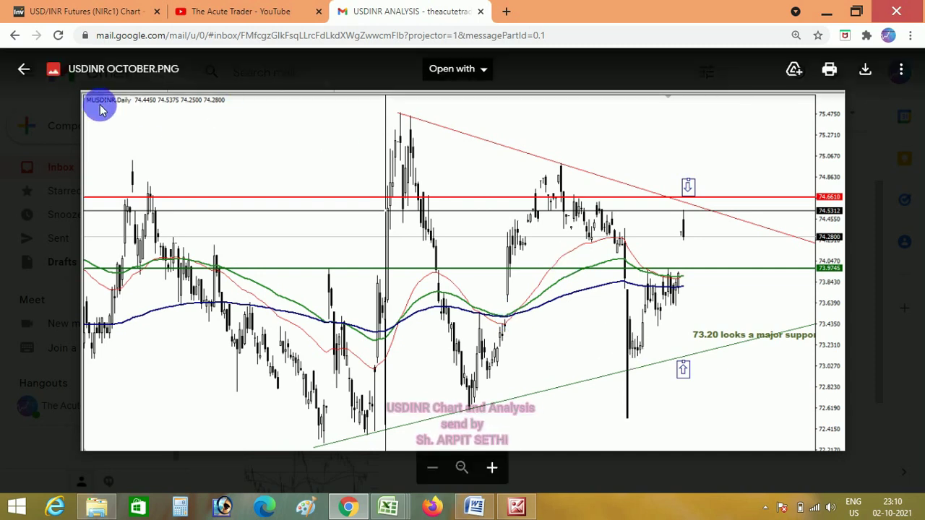
# Read the support, resistance and EMA notes in the Word document and compare them with the emailed USDINR chart.
pyautogui.click(482, 504)
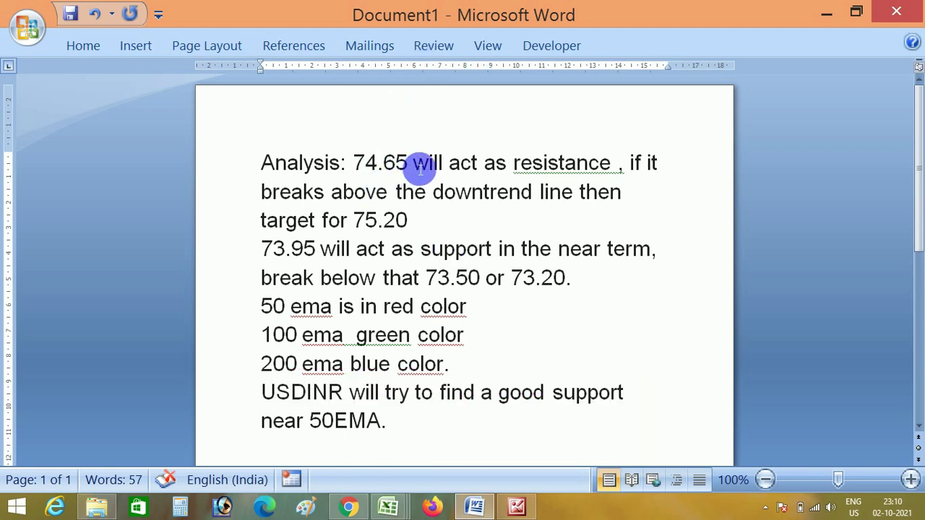
pyautogui.click(620, 171)
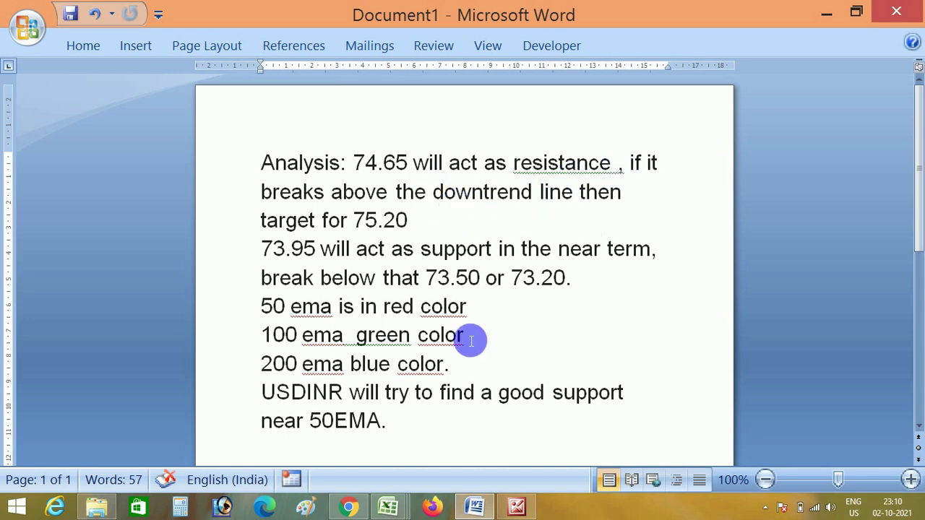
pyautogui.click(350, 506)
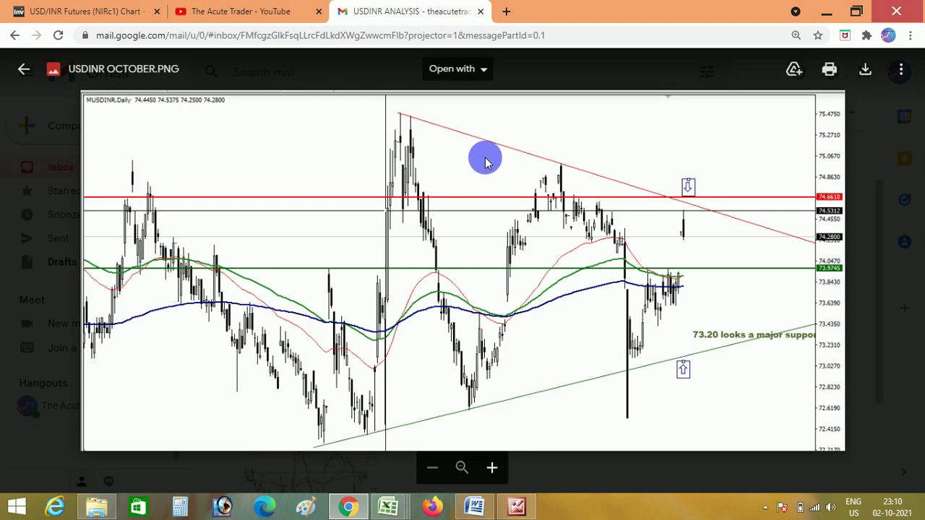
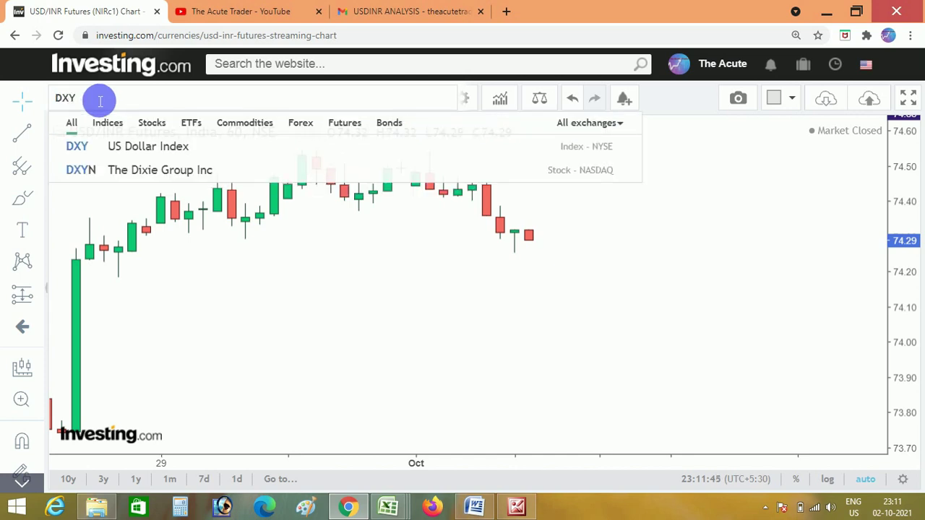
# Load the US Dollar Index (DXY) chart on the weekly timeframe, showing several years of history.
pyautogui.click(152, 155)
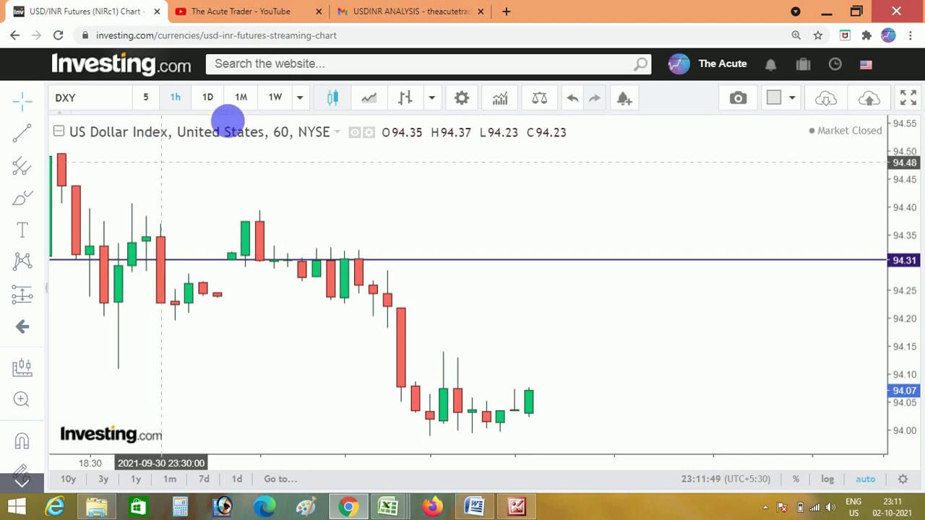
pyautogui.click(275, 100)
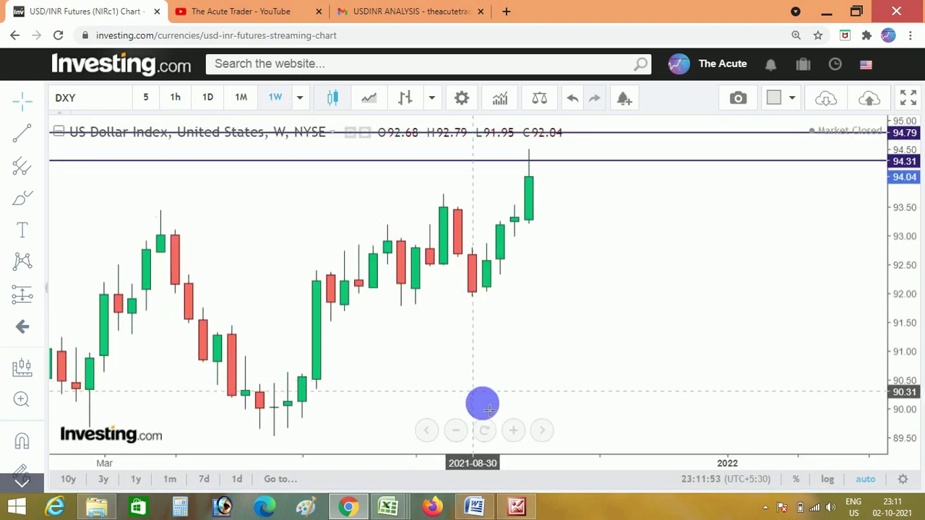
pyautogui.click(456, 430)
pyautogui.click(460, 431)
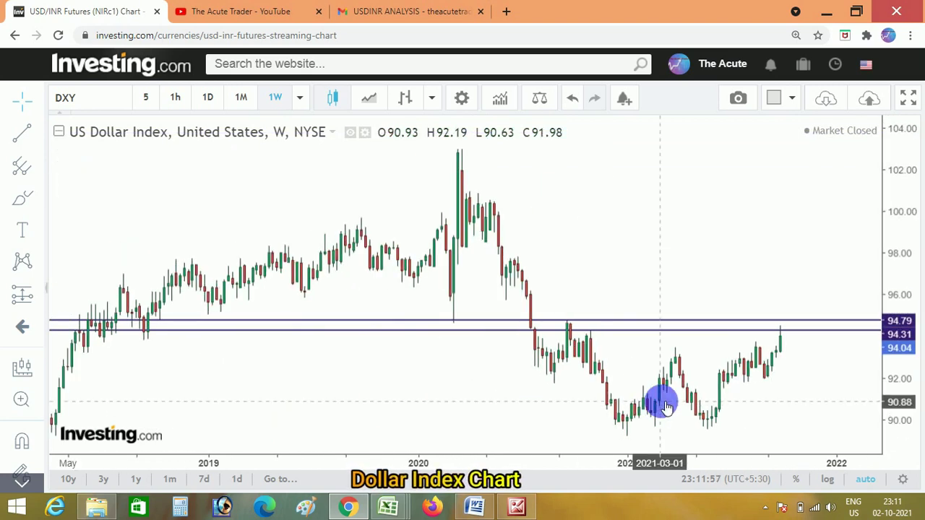
# Examine the two horizontal levels near the latest weekly Dollar Index candle, and switch the chart to the daily timeframe.
pyautogui.click(862, 323)
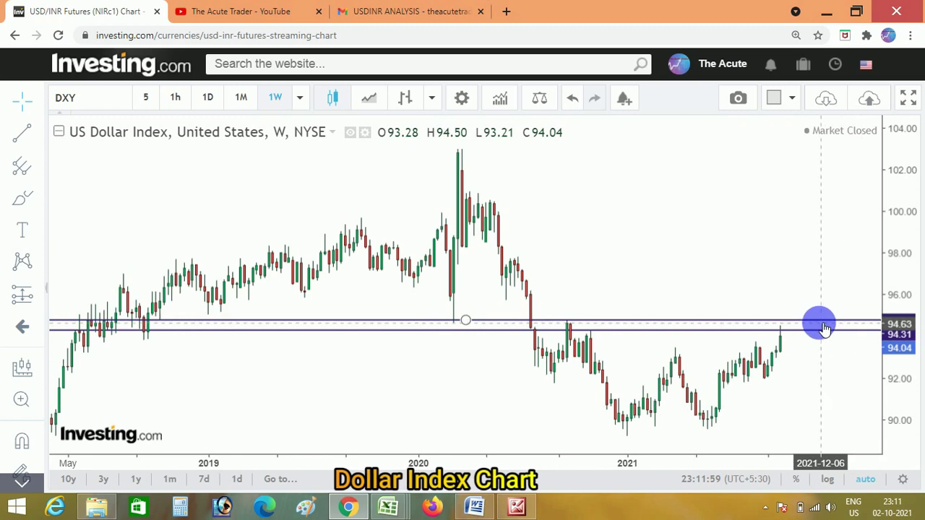
pyautogui.moveTo(825, 327); pyautogui.dragTo(823, 332)
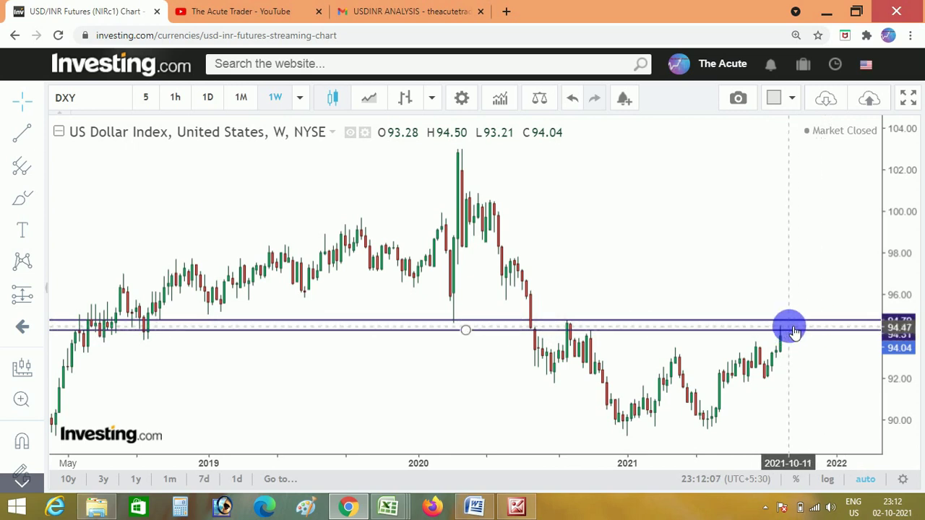
pyautogui.click(208, 98)
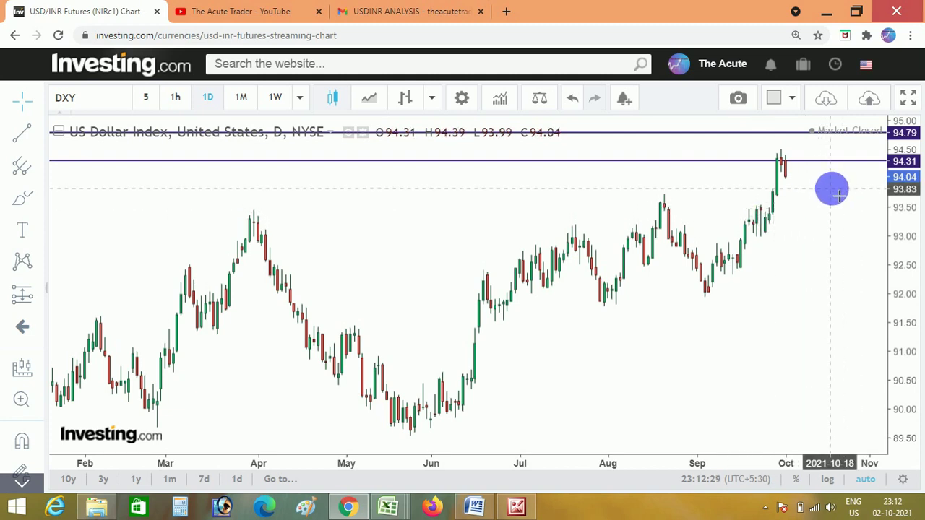
# Load the GBP/INR (British Pound Indian Rupee) chart and view it on the daily and weekly timeframes.
pyautogui.click(99, 108)
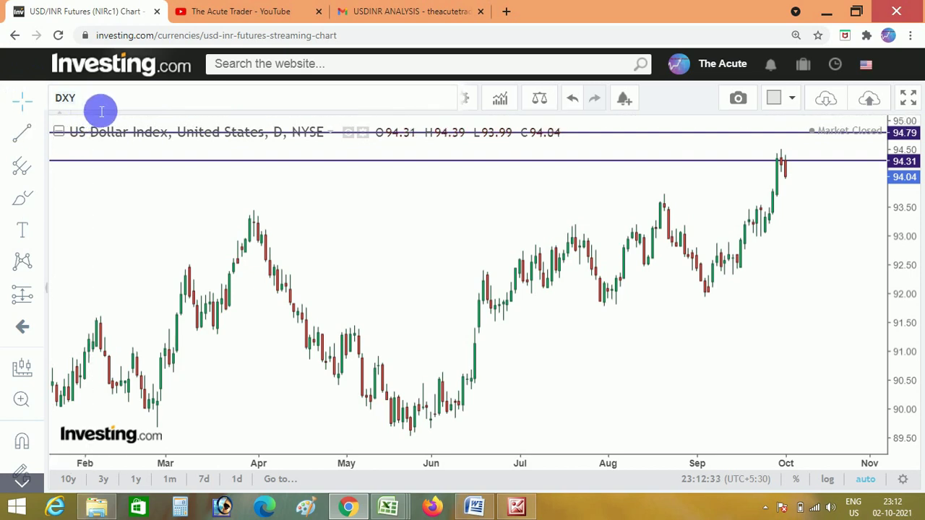
pyautogui.write('GBPIN')
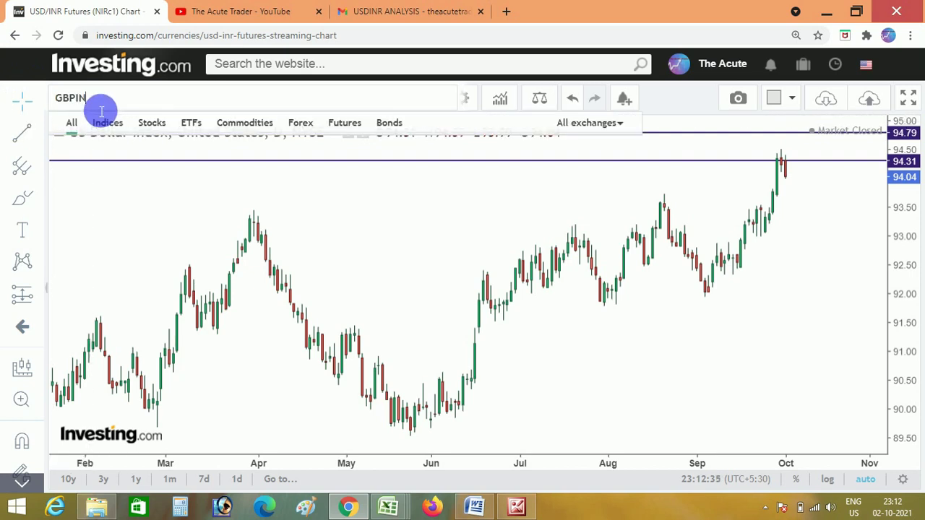
pyautogui.write('R')
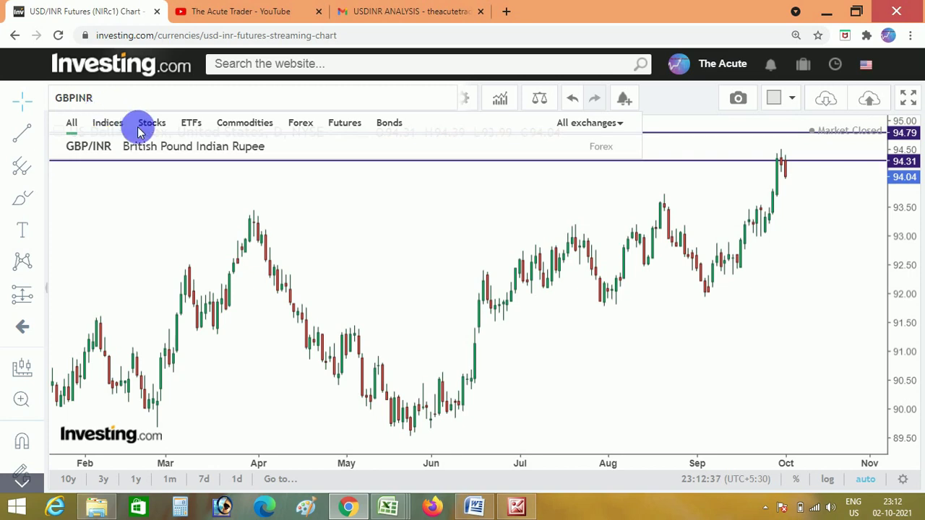
pyautogui.click(164, 149)
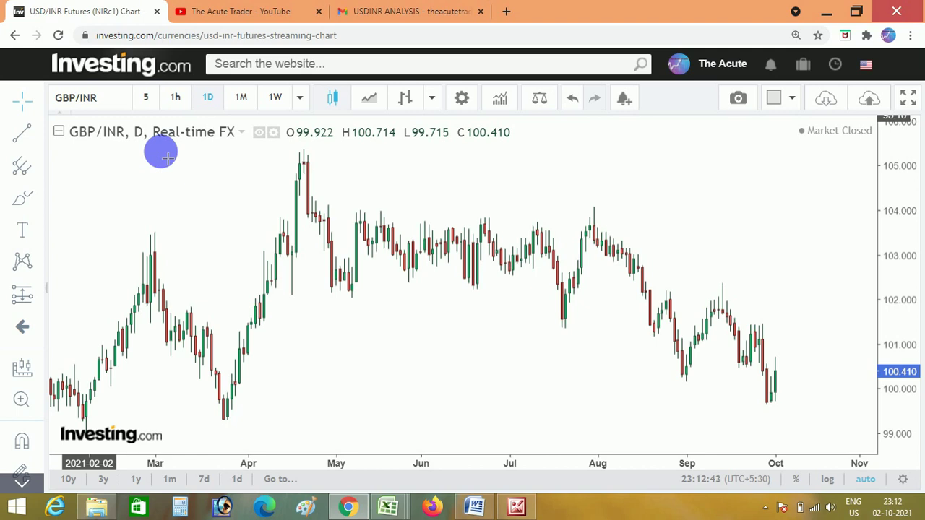
pyautogui.click(273, 101)
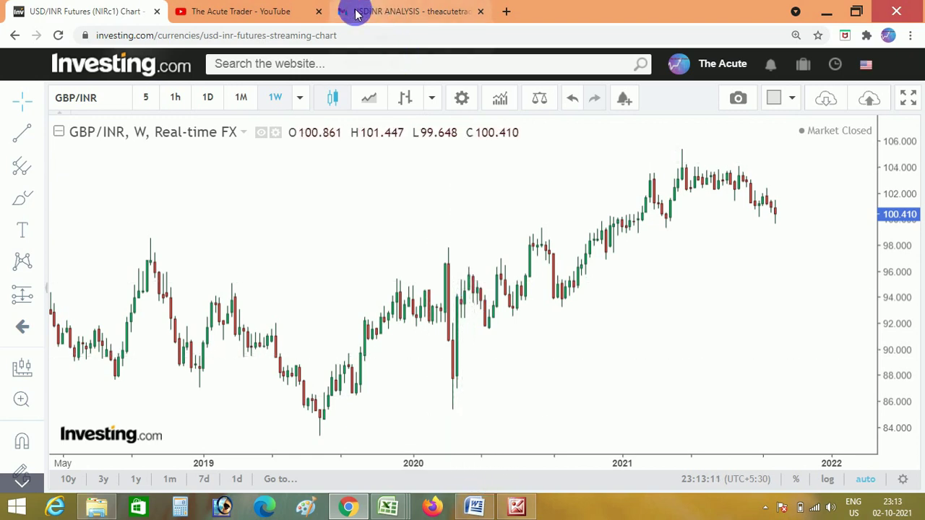
# View the saved GBP/INR daily chart, weekly chart and chat message images in Picture Manager.
pyautogui.click(514, 508)
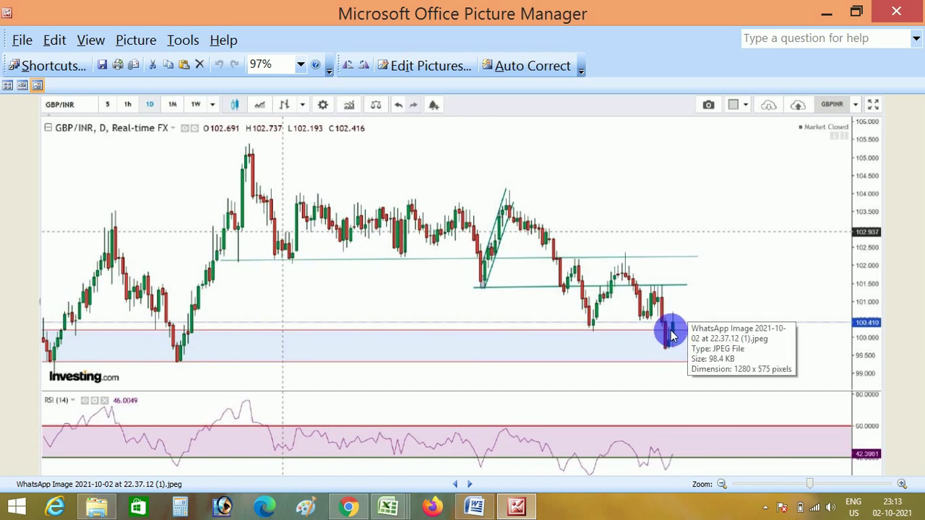
pyautogui.press('Left')
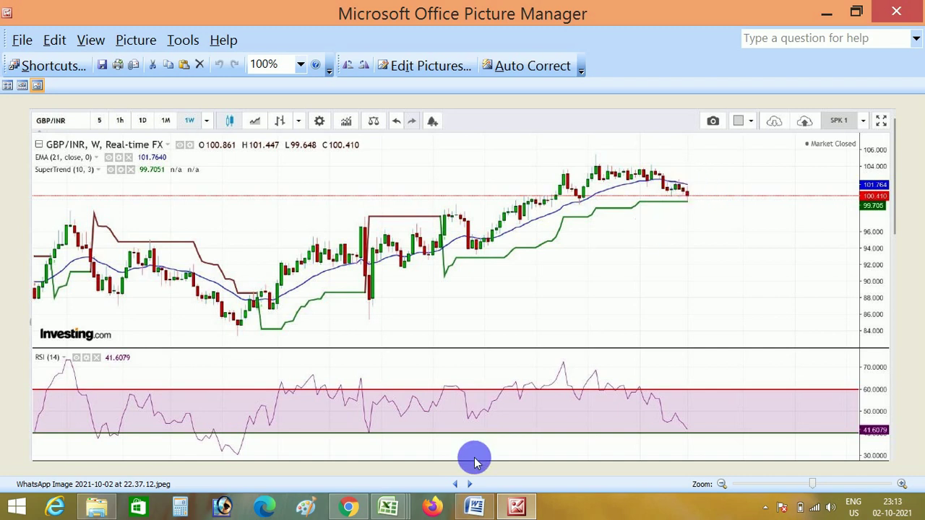
pyautogui.press('Right')
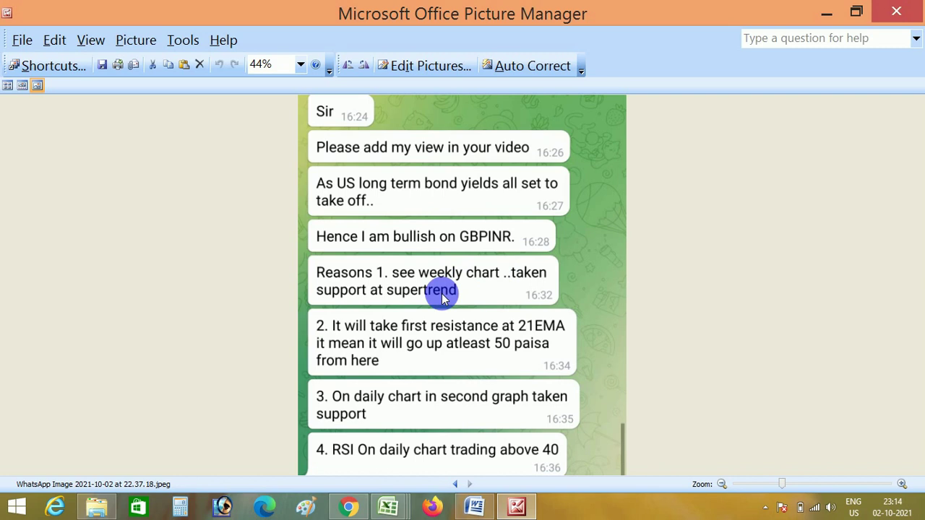
# Check the chat message's supertrend, 21EMA, support and RSI arguments against the saved GBP/INR weekly and daily chart images.
pyautogui.scroll(1, 442, 294)
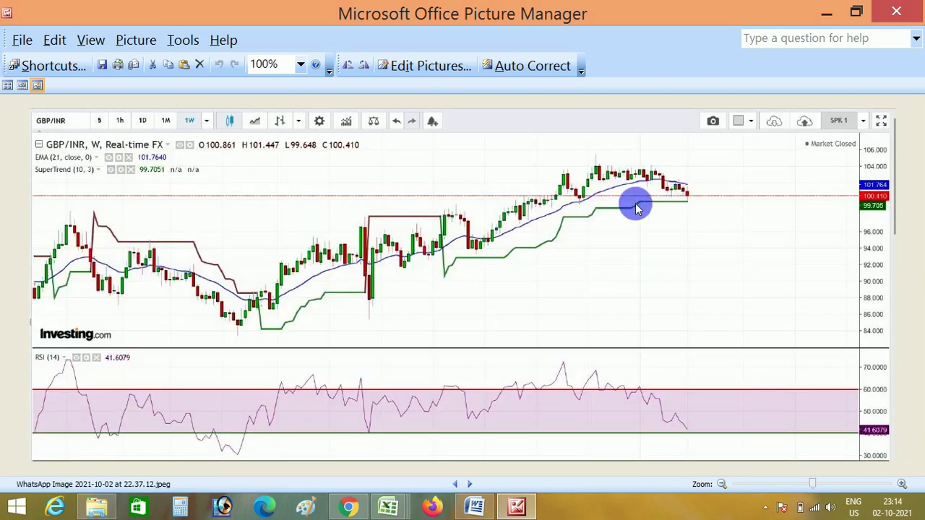
pyautogui.scroll(-1, 672, 202)
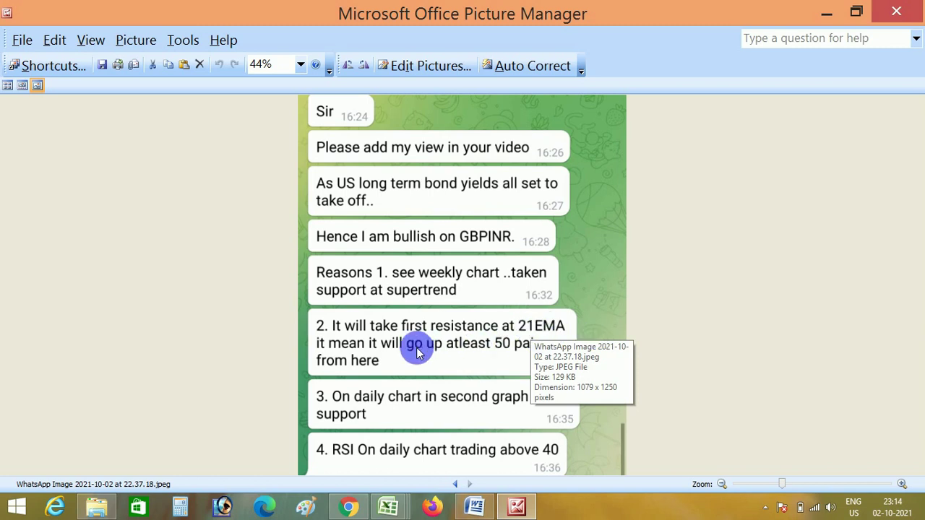
pyautogui.press('Left')
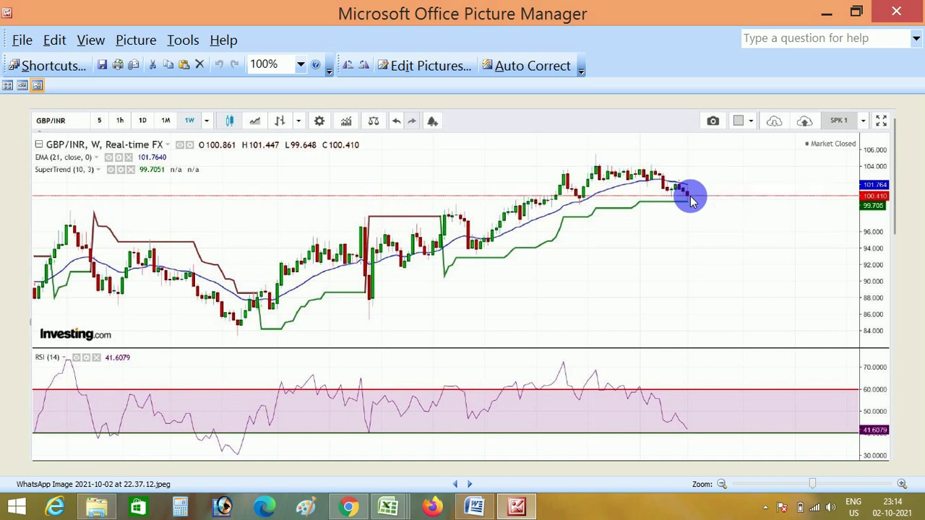
pyautogui.press('Right')
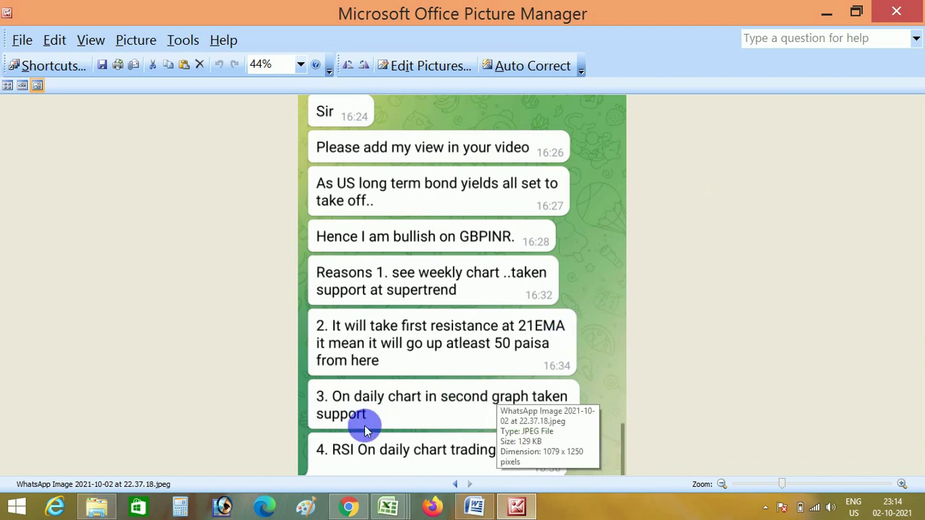
pyautogui.click(246, 390)
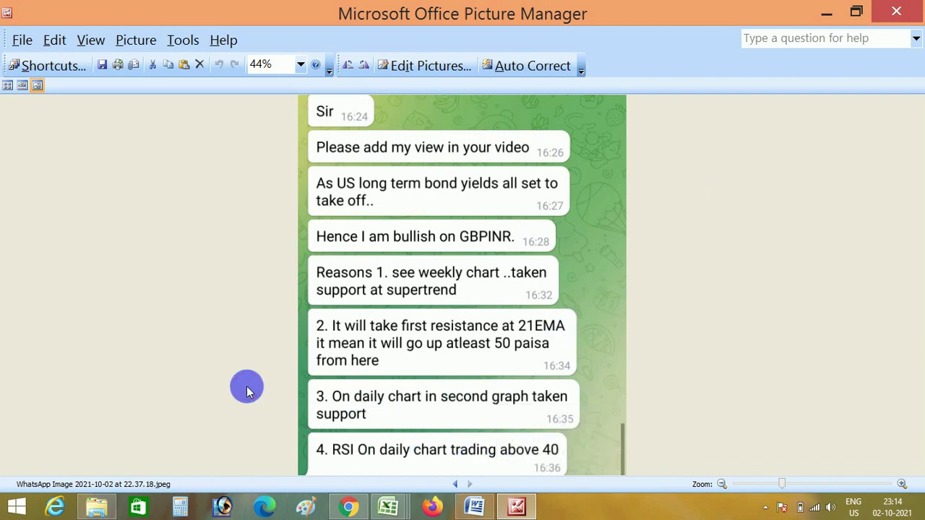
pyautogui.press('Left')
pyautogui.click(247, 390)
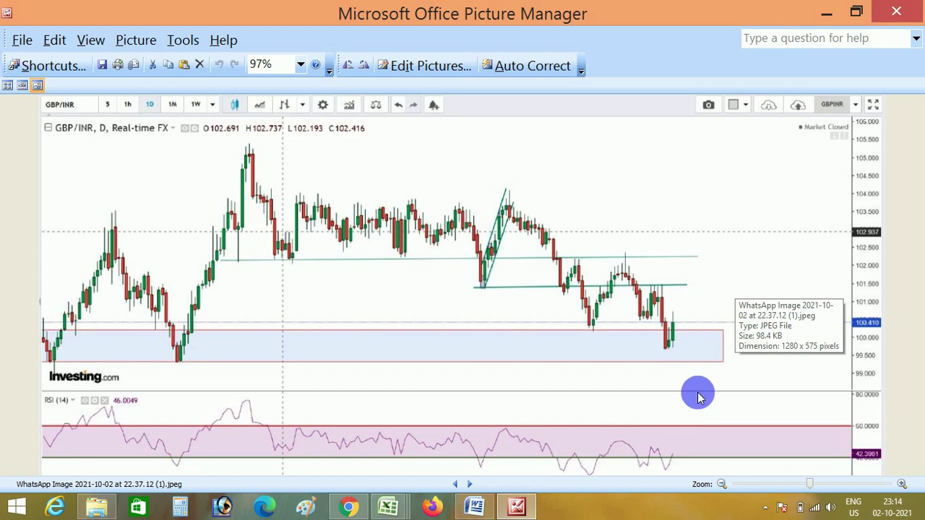
# In the browser, set the GBP/INR chart to the 1-hour timeframe and draw horizontal lines at about 100.090 and 99.755.
pyautogui.click(348, 507)
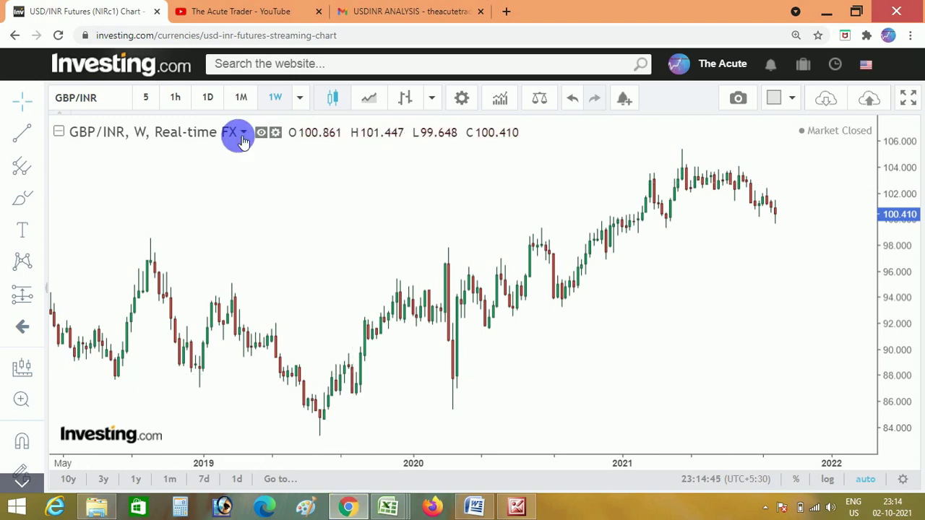
pyautogui.click(174, 98)
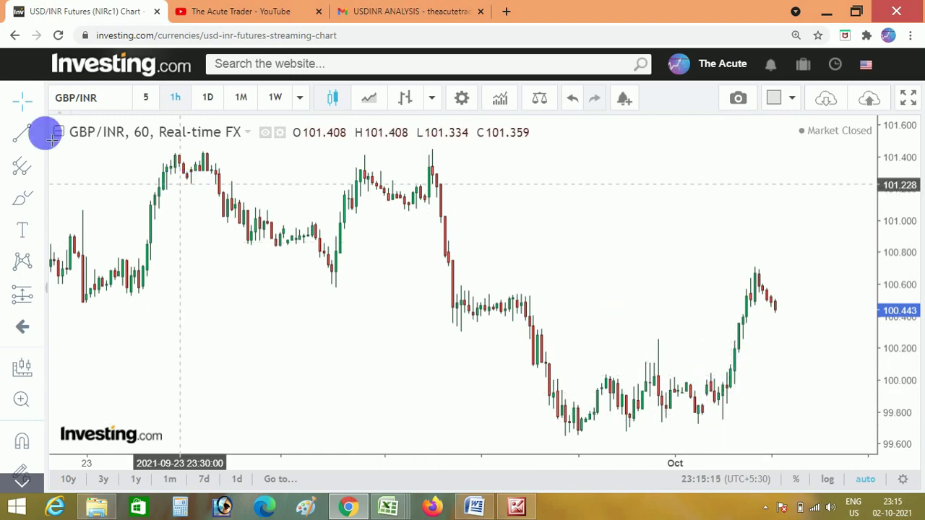
pyautogui.moveTo(28, 134); pyautogui.dragTo(84, 206)
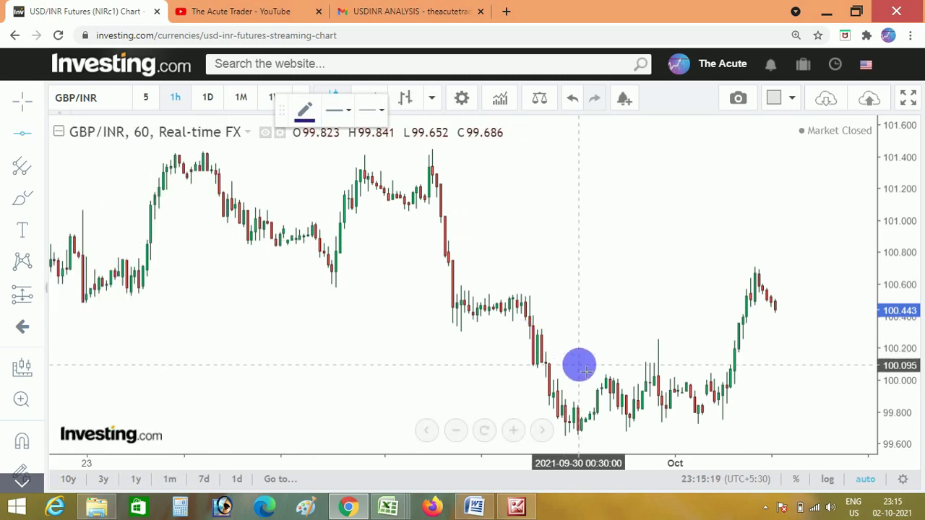
pyautogui.click(579, 366)
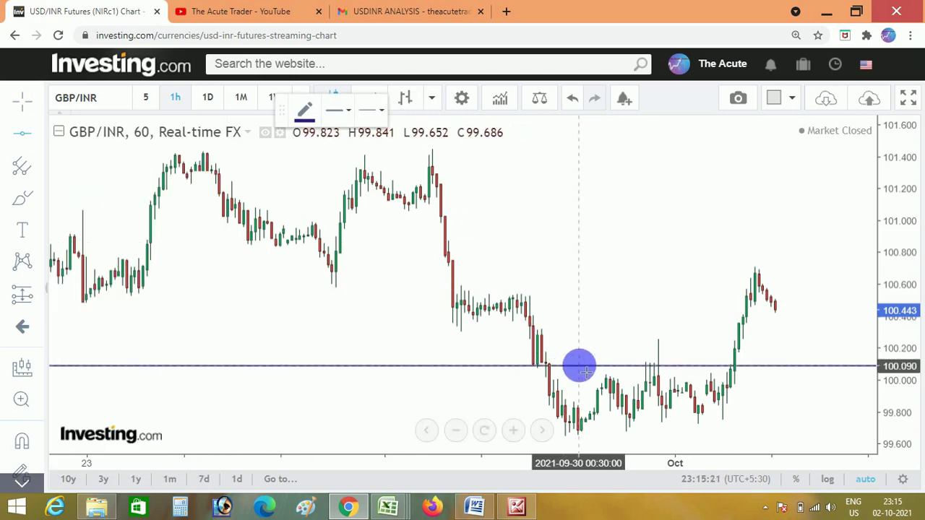
pyautogui.click(629, 420)
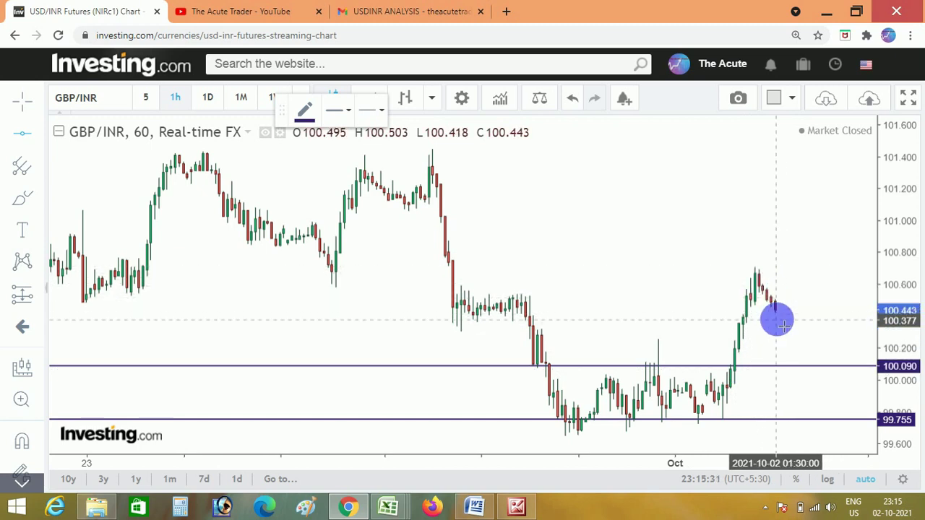
pyautogui.moveTo(527, 429)
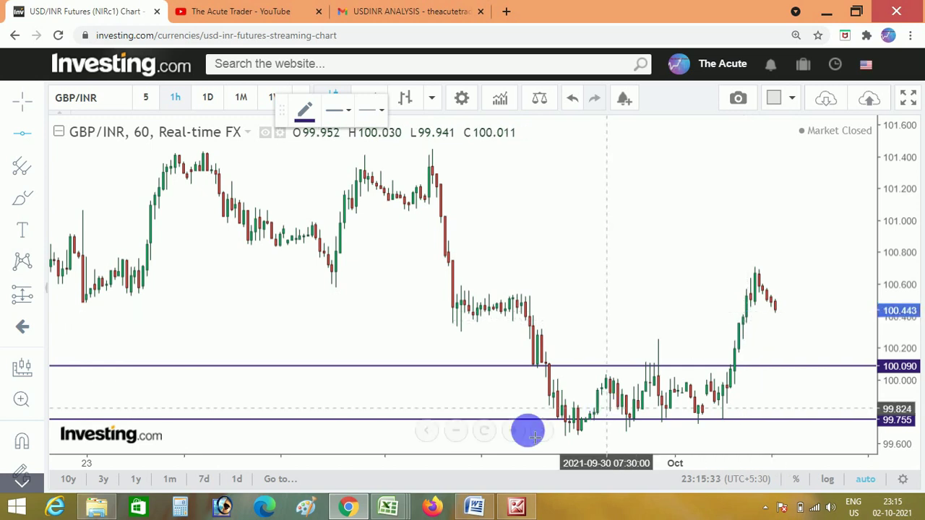
pyautogui.click(513, 432)
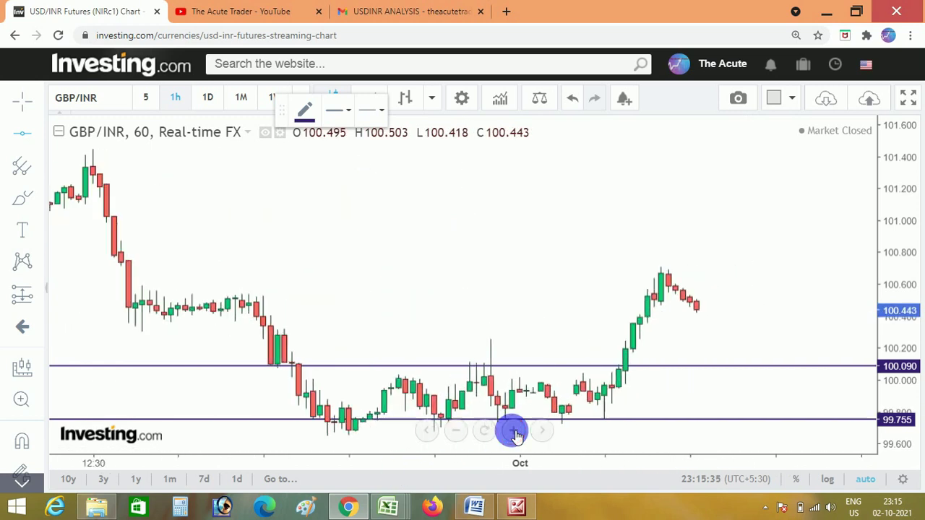
# Draw two more horizontal lines on the GBP/INR hourly chart at about 100.352 and 100.408.
pyautogui.click(513, 431)
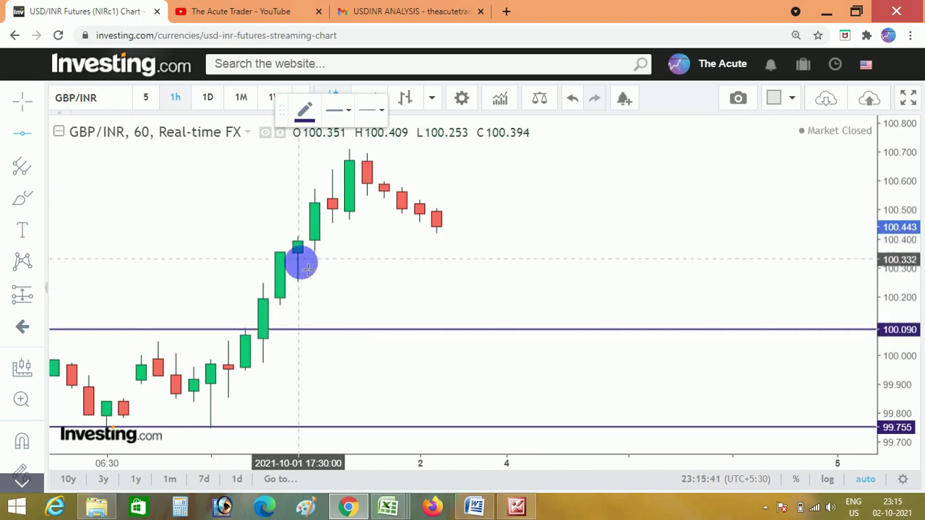
pyautogui.click(341, 253)
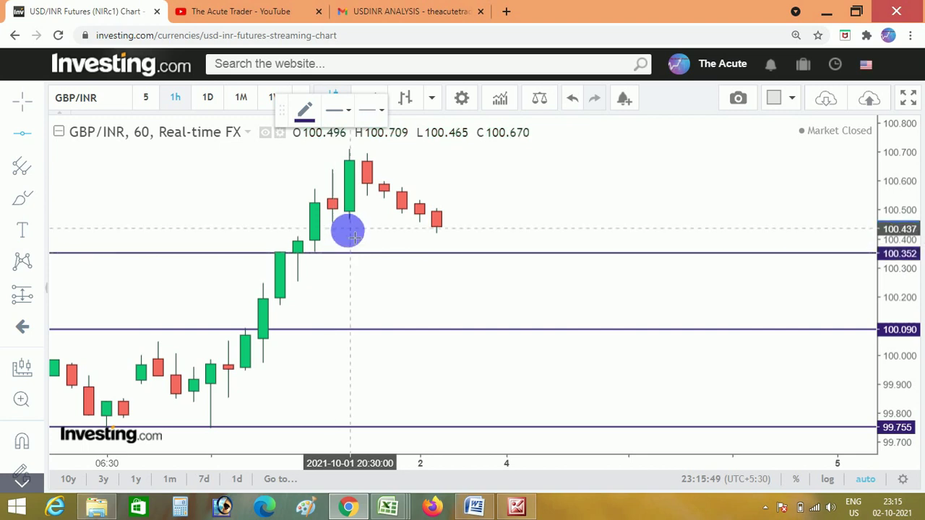
pyautogui.click(352, 238)
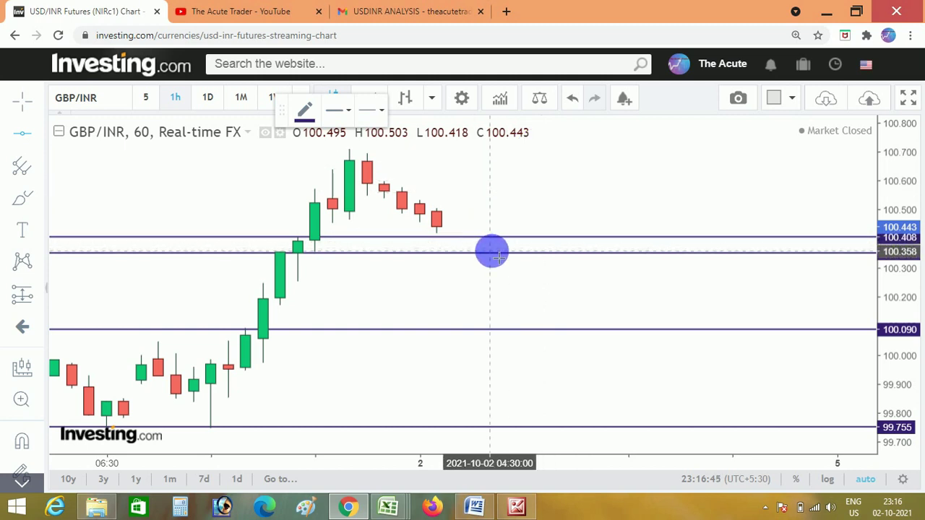
# View the iron condor setup in Payoff_graph.xlsx, and check the 74.5 call and 74 put premiums in Oct21_Usdinr_F&OAnalysis.xlsx.
pyautogui.moveTo(388, 507)
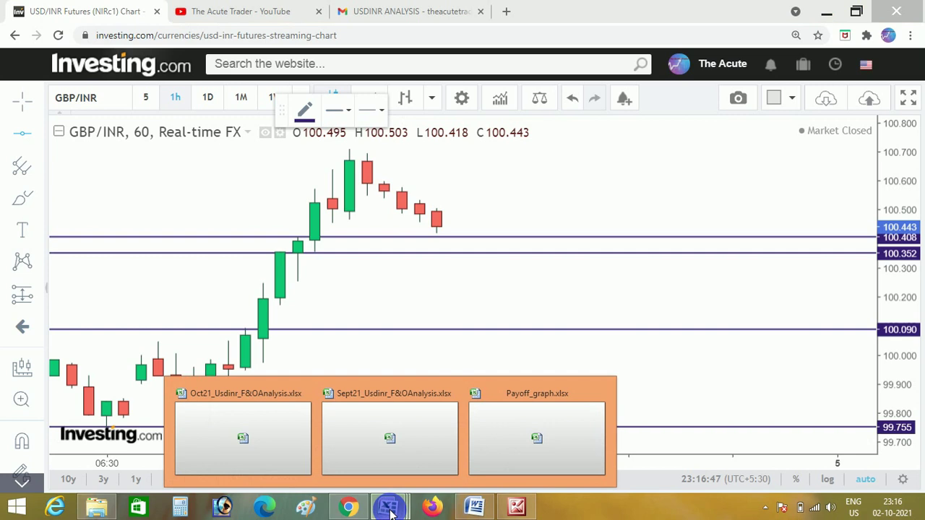
pyautogui.click(519, 434)
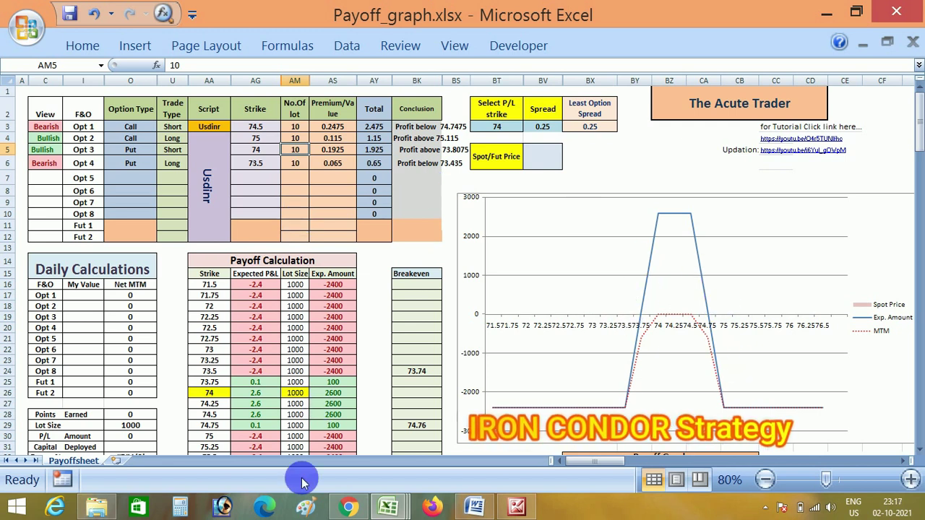
pyautogui.click(396, 506)
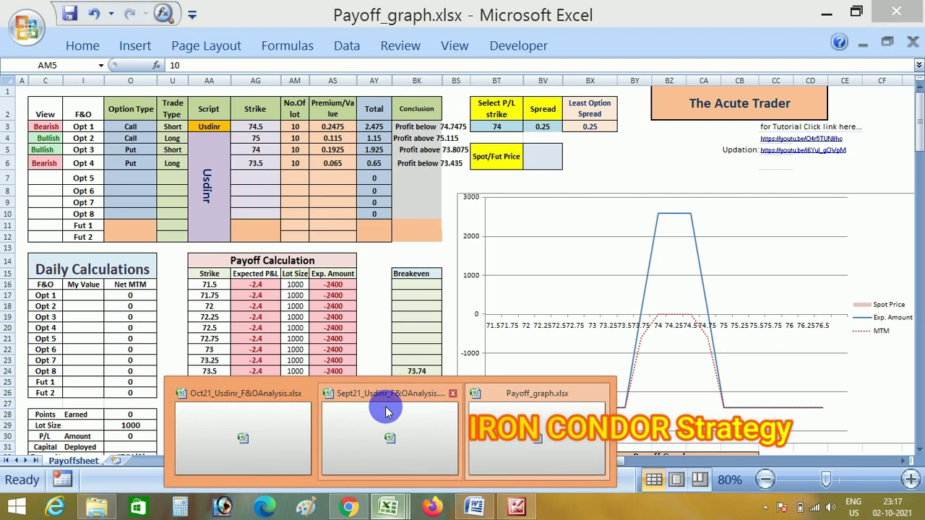
pyautogui.click(254, 427)
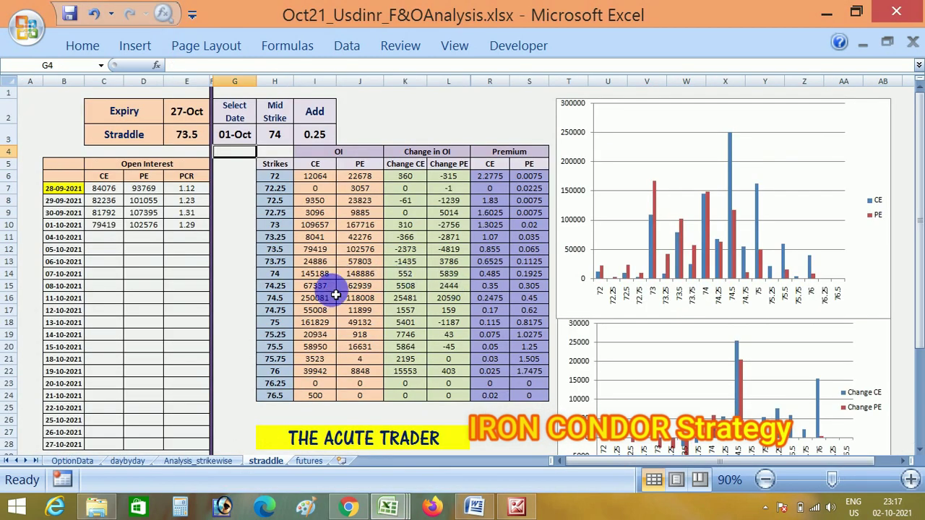
pyautogui.click(490, 299)
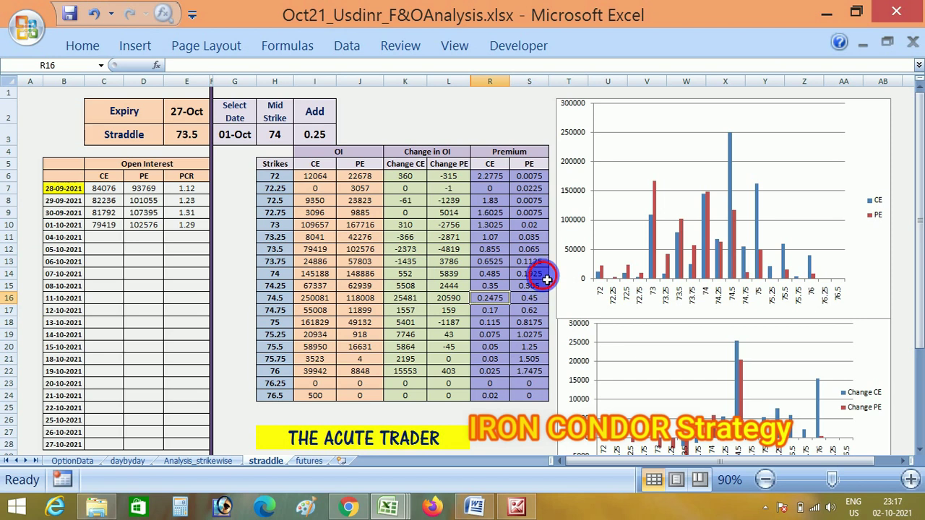
pyautogui.click(546, 278)
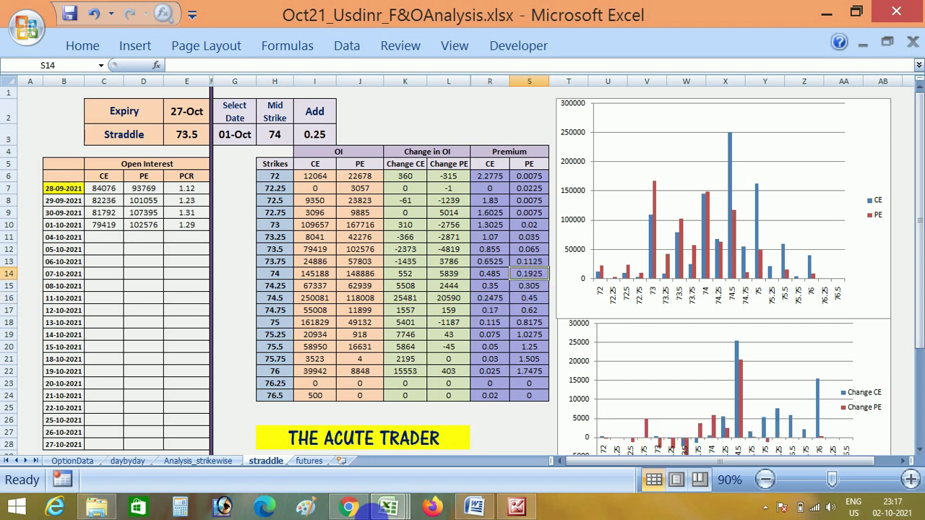
# In Payoff_graph.xlsx, set the number of lots for the Opt 2 long call to 0.
pyautogui.moveTo(403, 512)
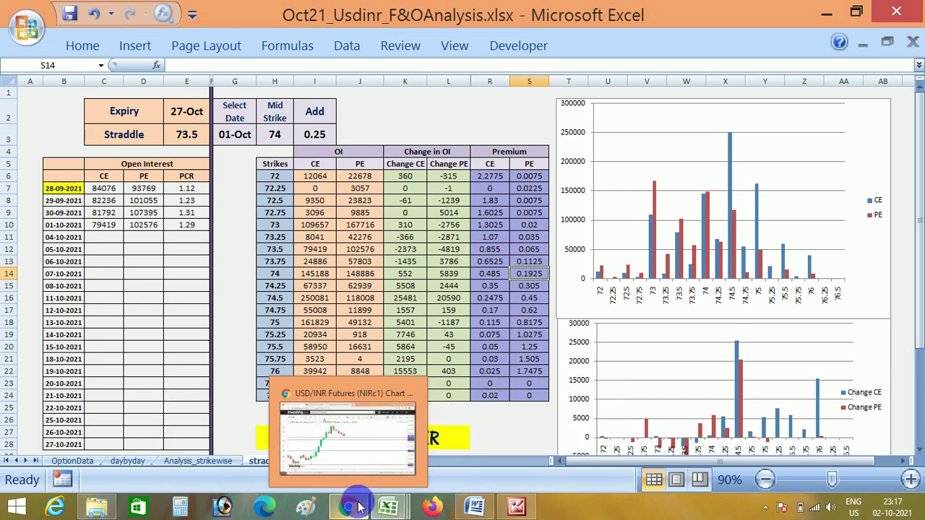
pyautogui.click(548, 424)
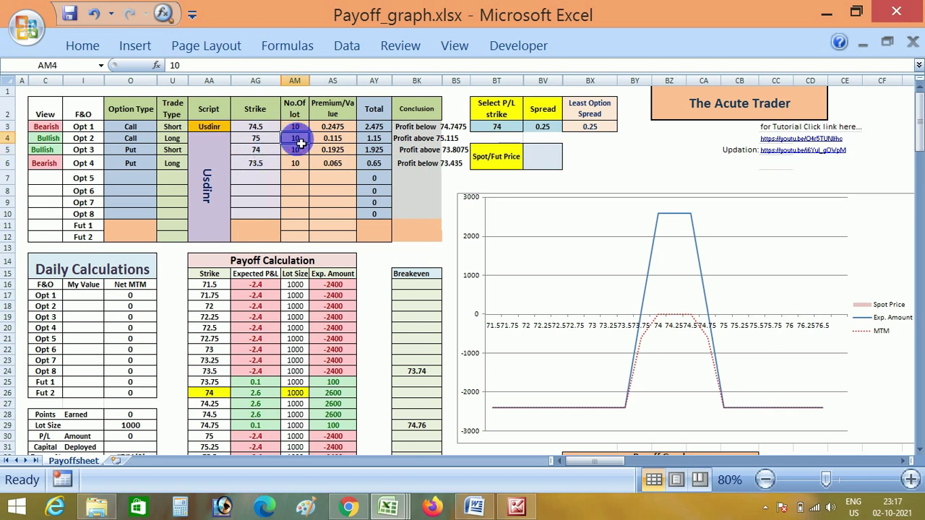
pyautogui.write('0')
pyautogui.press('Return')
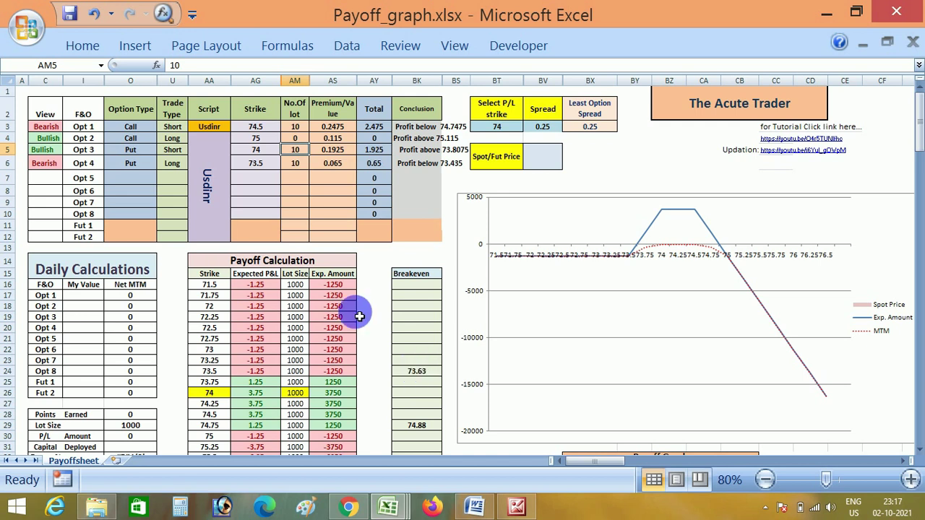
# Change the trade type of the Opt 1 call at strike 74.5 to Long.
pyautogui.click(273, 142)
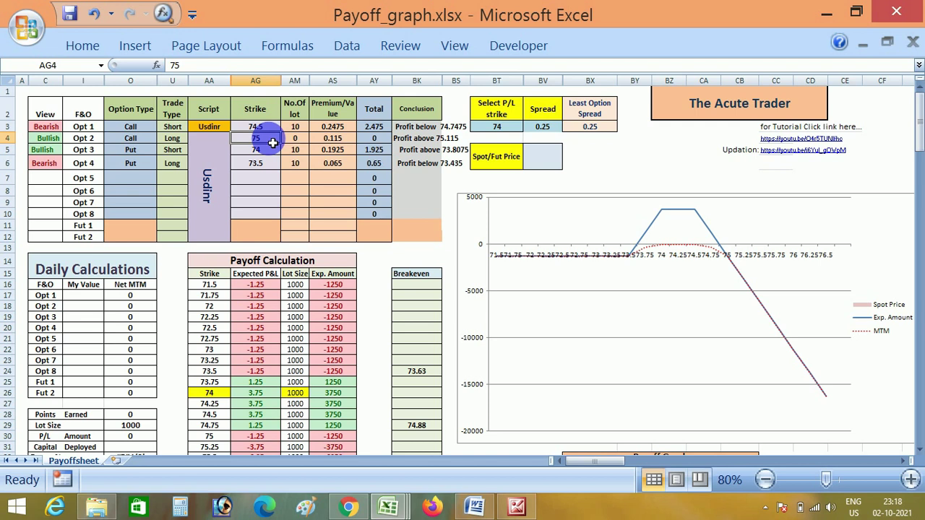
pyautogui.press('Left')
pyautogui.press('Left')
pyautogui.press('Up')
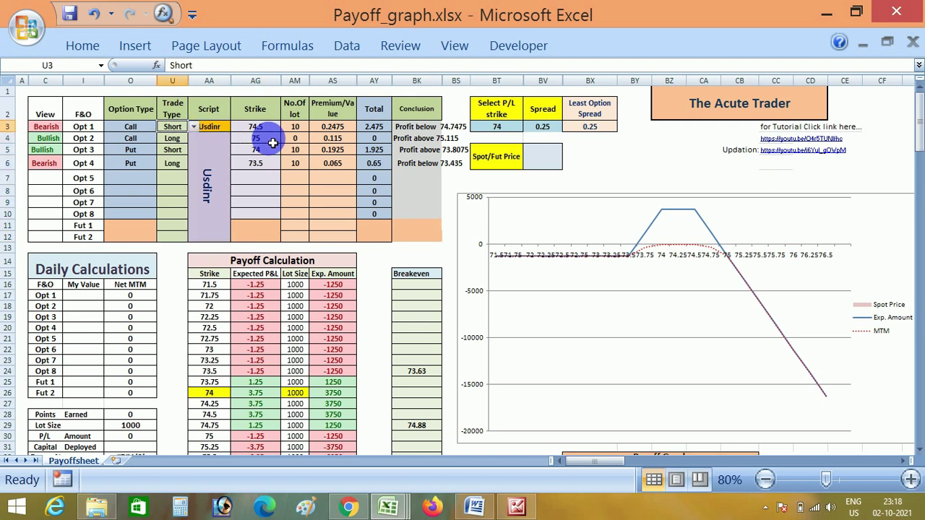
pyautogui.press('Return')
pyautogui.press('Right')
pyautogui.press('Right')
pyautogui.press('Right')
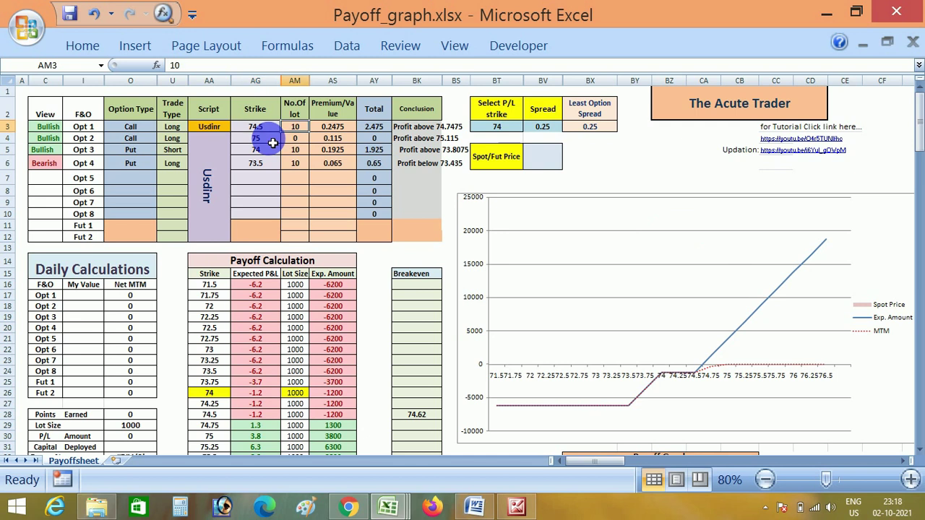
# Change the trade type of the Opt 2 call to Short.
pyautogui.press('Left')
pyautogui.press('Left')
pyautogui.press('Left')
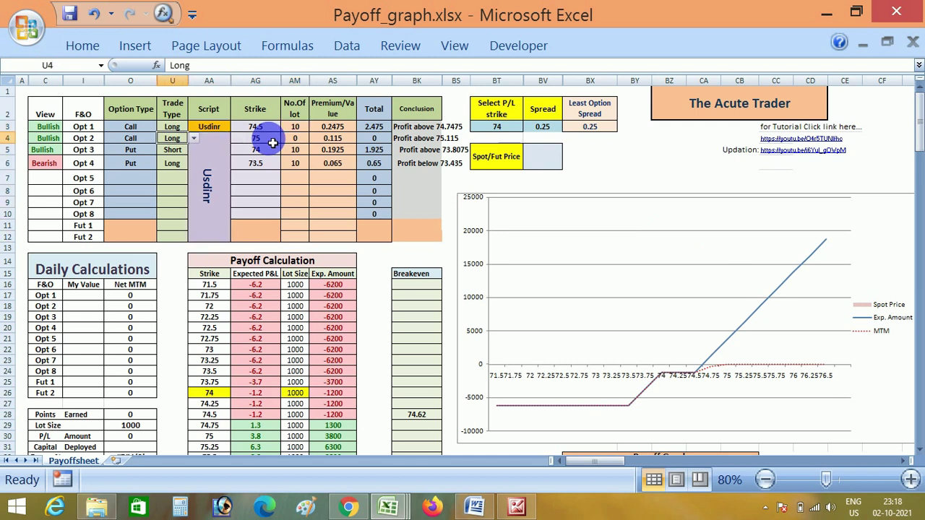
pyautogui.press('Return')
pyautogui.press('Right')
pyautogui.press('Right')
pyautogui.press('Right')
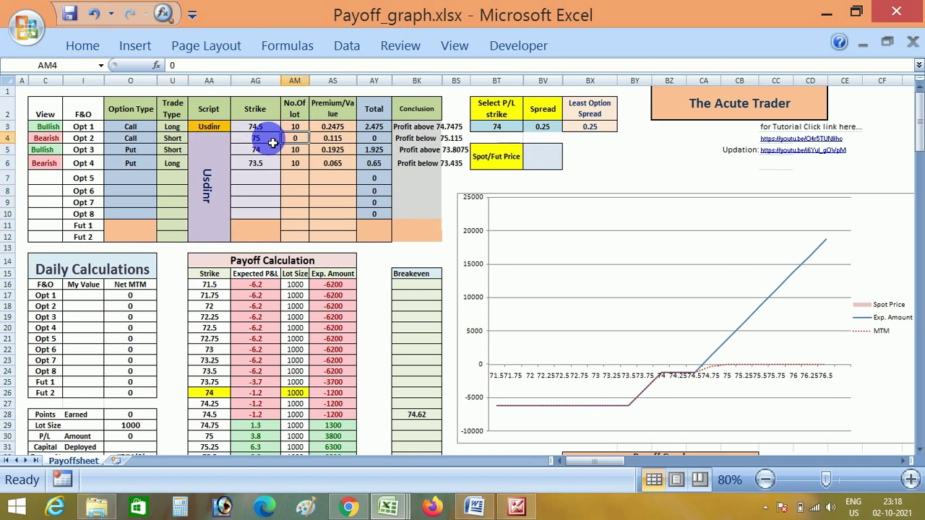
# Set the Opt 2 call's strike to 74 and its number of lots to 10.
pyautogui.press('Left')
pyautogui.write('74')
pyautogui.press('Return')
pyautogui.press('Right')
pyautogui.write('10')
pyautogui.press('Return')
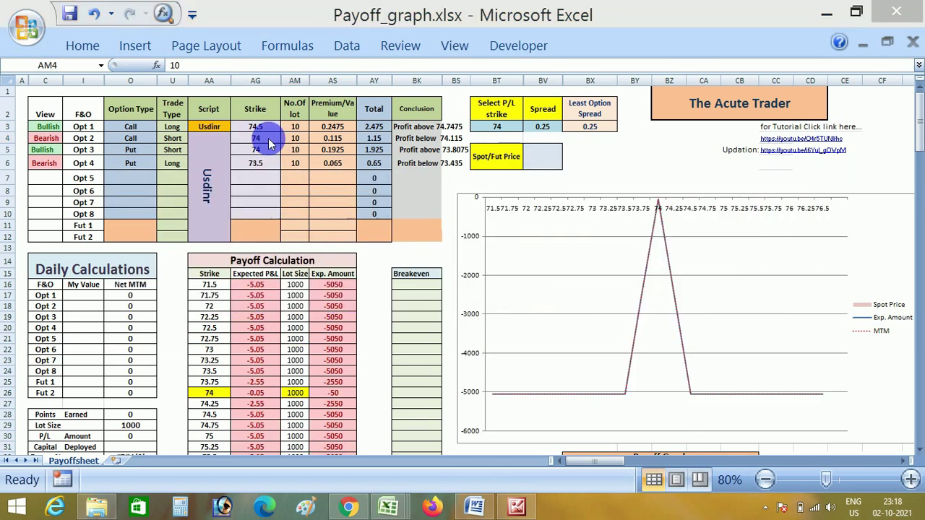
# Look up the CE premium for strike 74 on the straddle sheet of Oct21_Usdinr_F&OAnalysis.xlsx.
pyautogui.moveTo(401, 500)
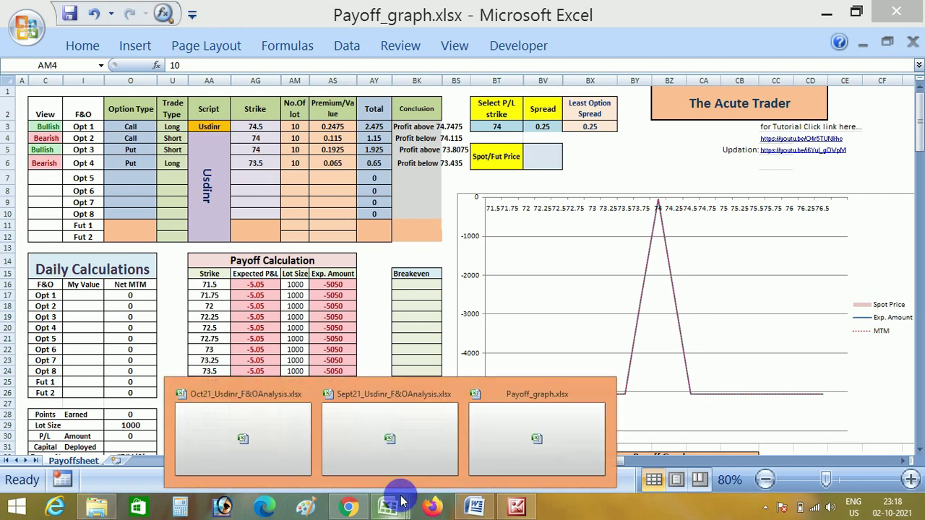
pyautogui.click(238, 427)
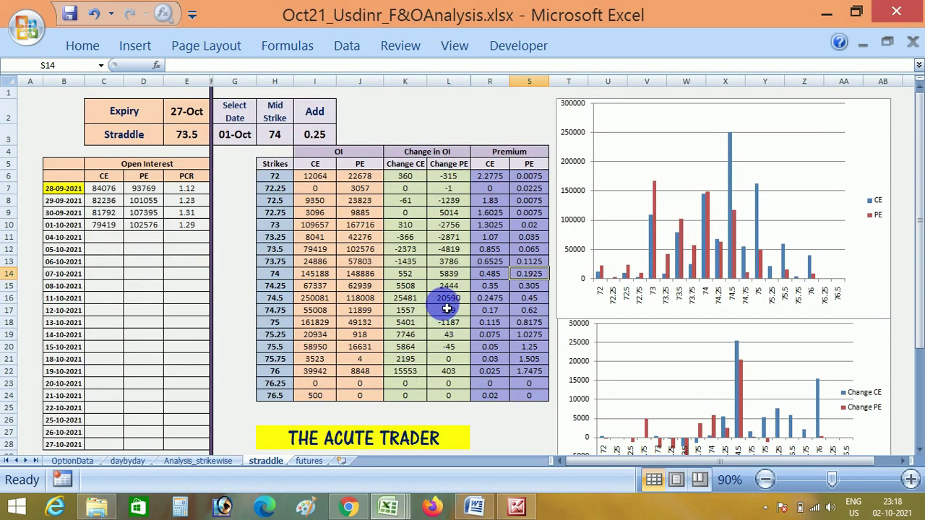
pyautogui.click(494, 278)
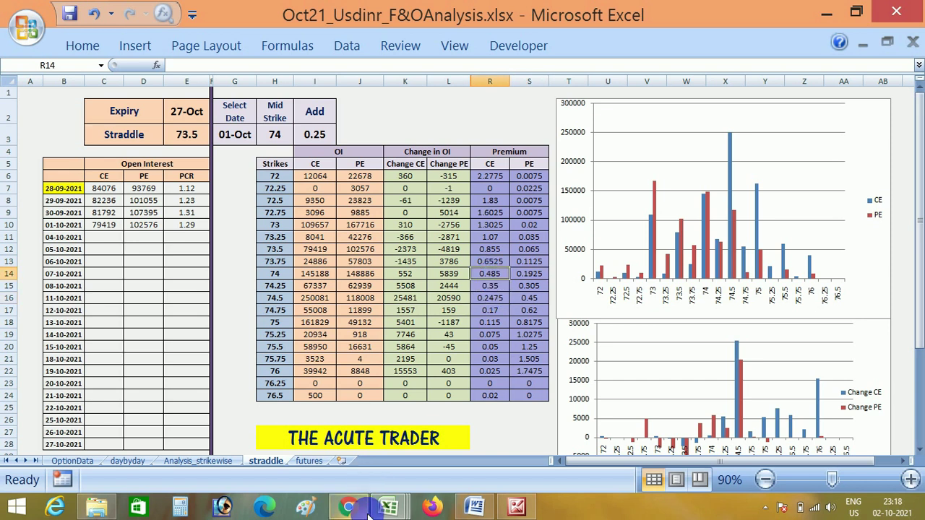
# Back in Payoff_graph.xlsx, set the Opt 2 short call's premium to 0.48.
pyautogui.moveTo(391, 506)
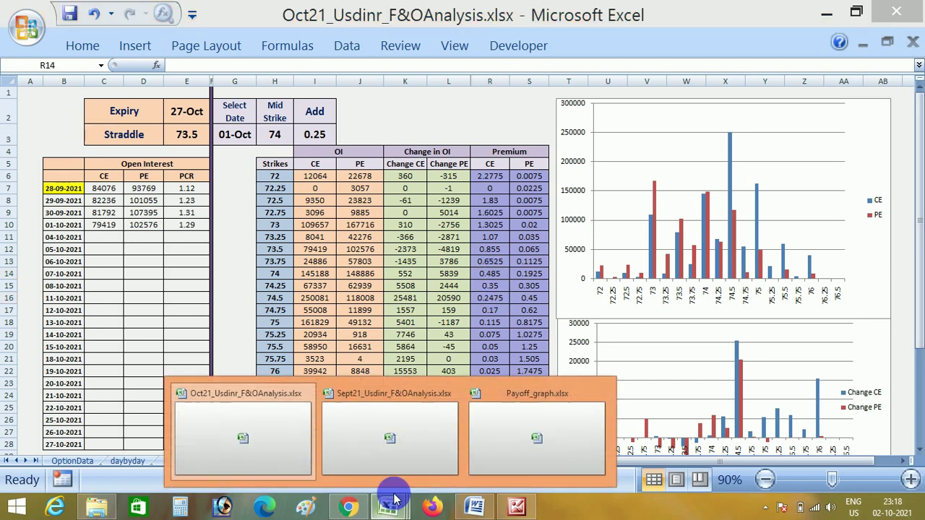
pyautogui.click(479, 441)
pyautogui.press('Up')
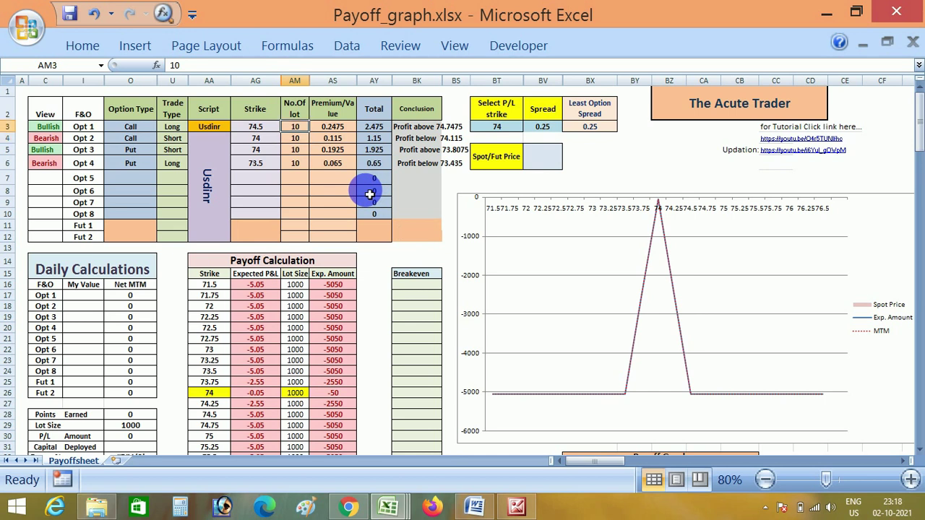
pyautogui.press('Right')
pyautogui.press('Left')
pyautogui.press('Left')
pyautogui.press('Down')
pyautogui.press('Right')
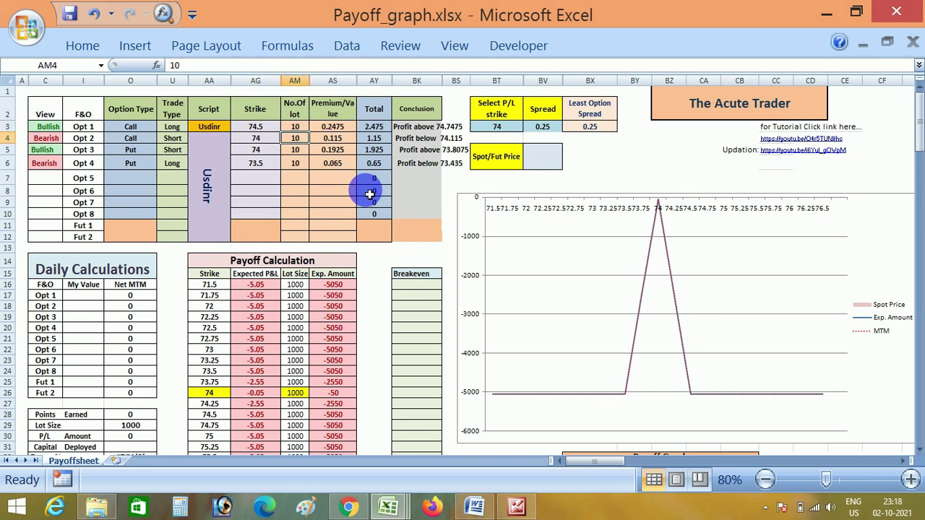
pyautogui.press('Right')
pyautogui.write('.48')
pyautogui.press('Return')
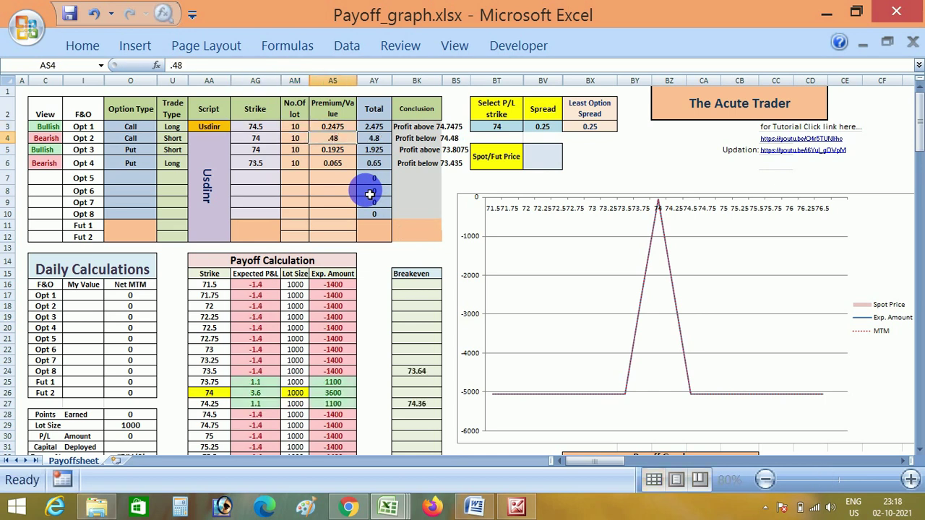
# Set the number of lots for the Opt 4 long put to 0.
pyautogui.press('Left')
pyautogui.press('Left')
pyautogui.press('Left')
pyautogui.press('Left')
pyautogui.press('Right')
pyautogui.press('Right')
pyautogui.press('Right')
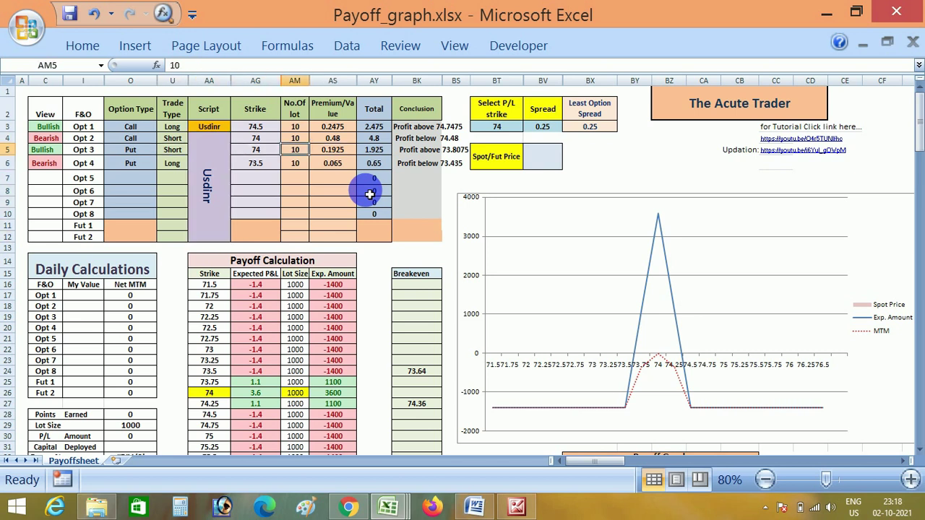
pyautogui.press('Right')
pyautogui.press('Down')
pyautogui.press('Left')
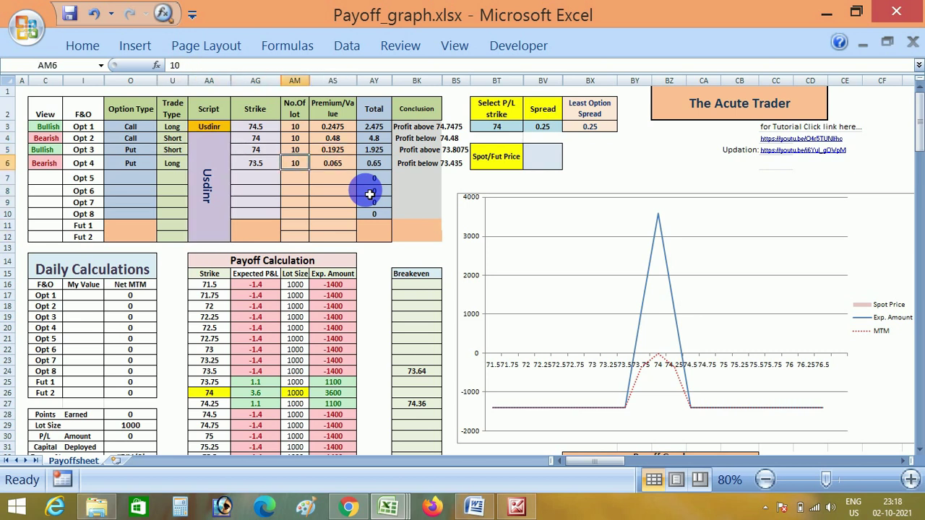
pyautogui.write('0')
pyautogui.press('Left')
pyautogui.press('Left')
pyautogui.press('Left')
pyautogui.press('Left')
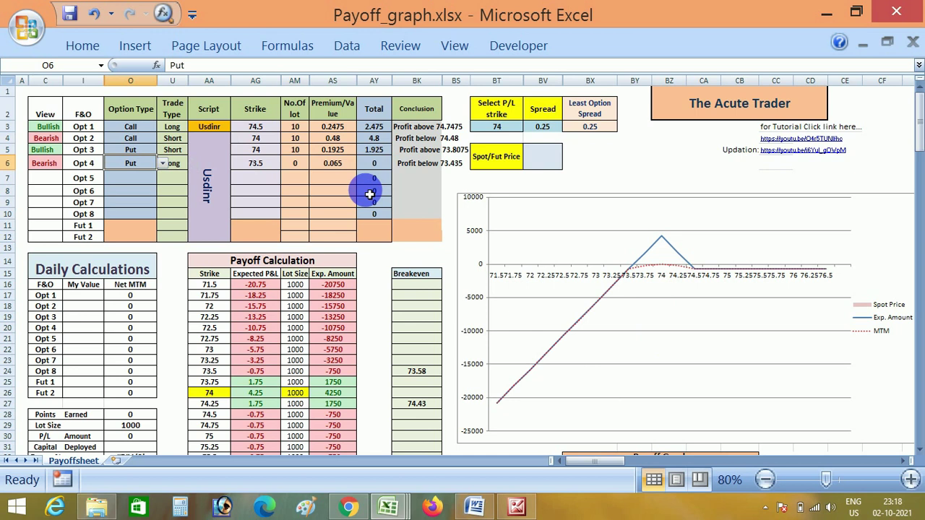
pyautogui.press('Right')
pyautogui.press('Right')
pyautogui.press('Right')
pyautogui.press('Right')
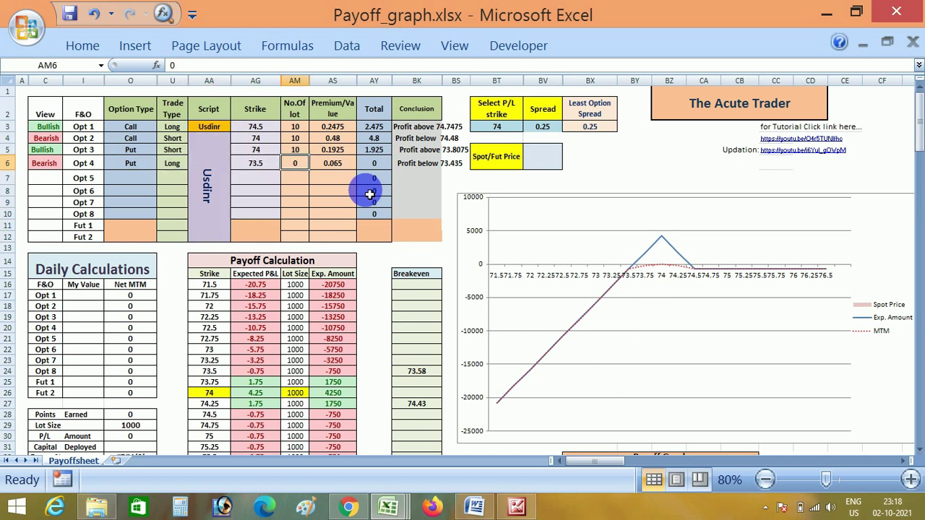
# Set the Opt 4 long put to strike 73 with 10 lots and a premium of 0.02.
pyautogui.press('Left')
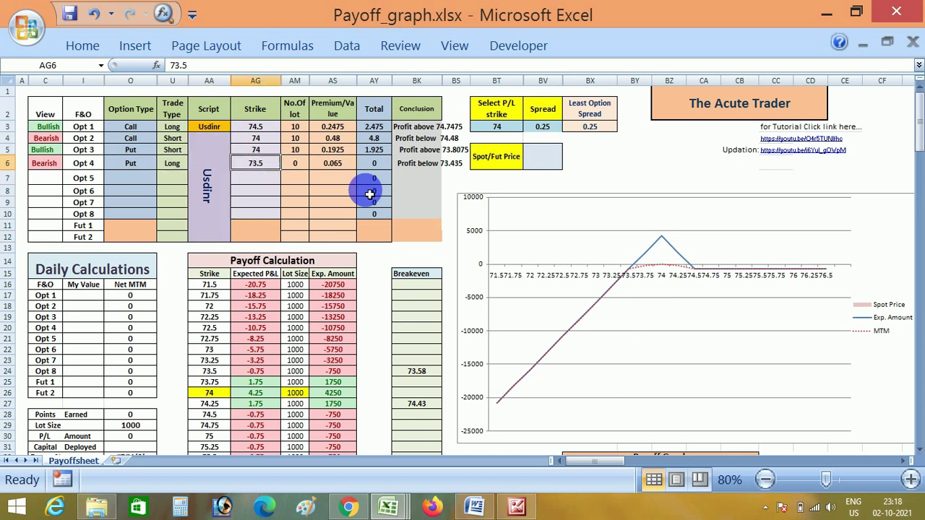
pyautogui.write('73')
pyautogui.press('Right')
pyautogui.write('10')
pyautogui.press('Right')
pyautogui.write('0.02')
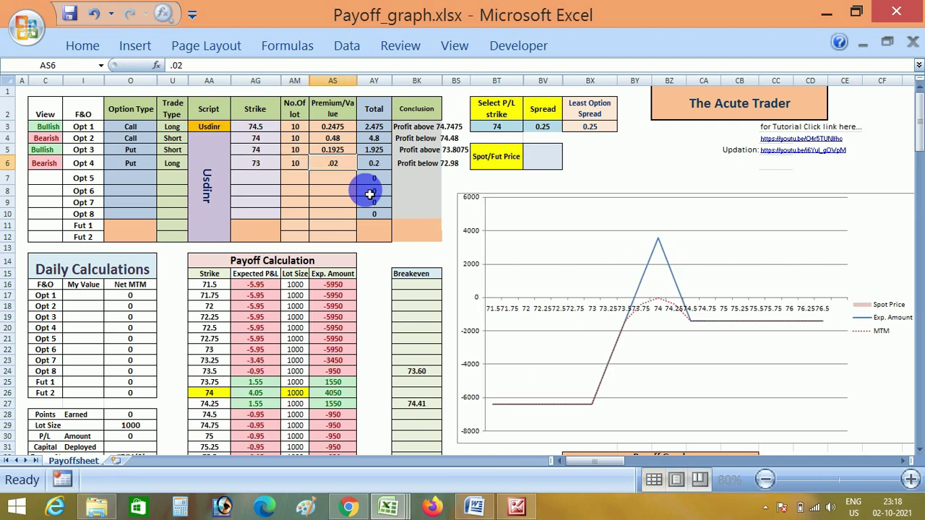
pyautogui.press('Return')
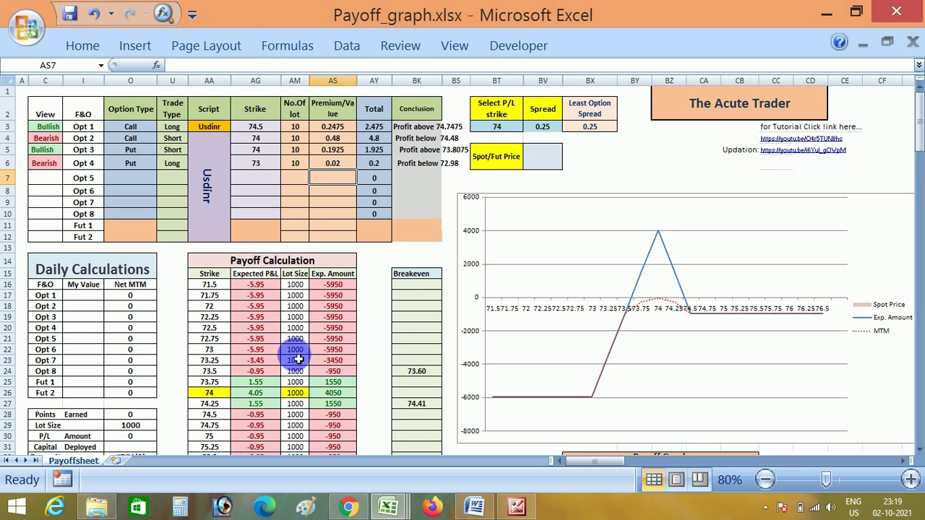
# Review the GBP/INR hourly chart in the browser and the open interest charts in Oct21_Usdinr_F&OAnalysis.xlsx.
pyautogui.click(352, 508)
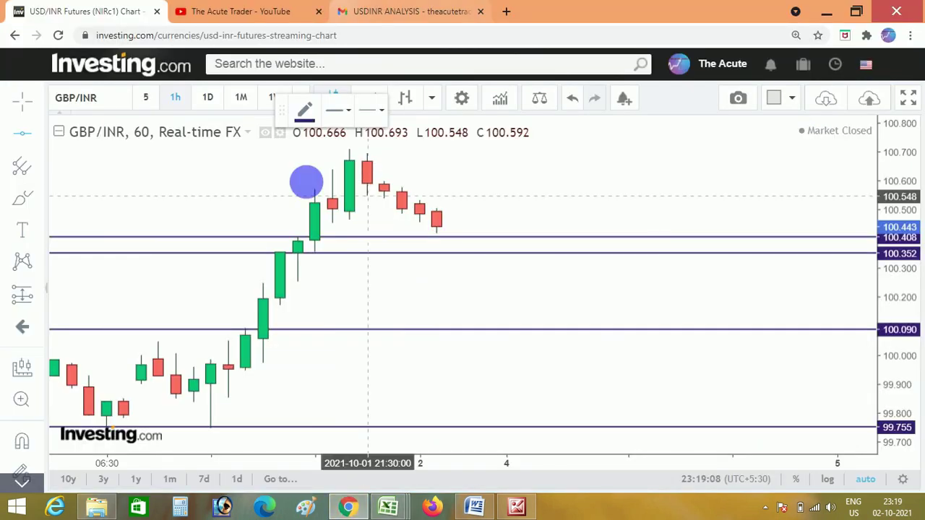
pyautogui.moveTo(385, 506)
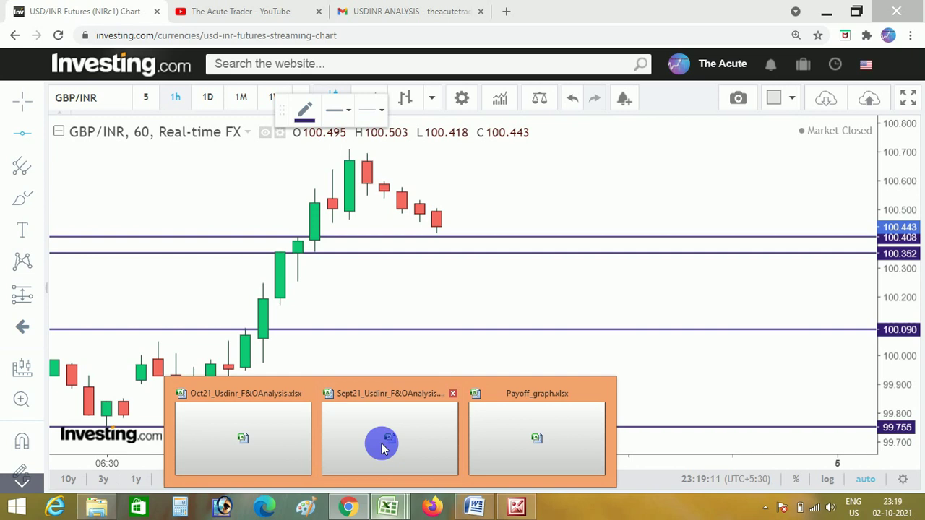
pyautogui.click(233, 408)
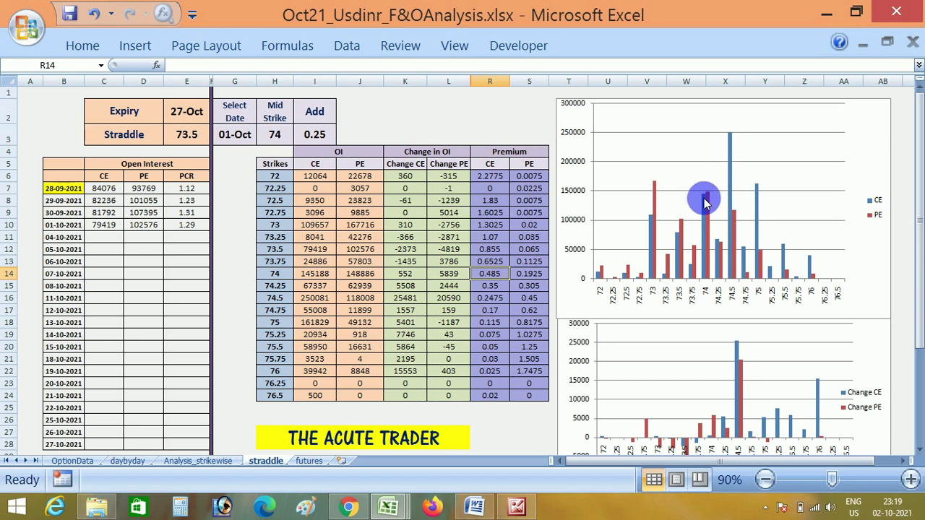
# Set the straddle strike to 74.5 to check its daily call and put open interest and PCR.
pyautogui.click(206, 142)
pyautogui.write('74')
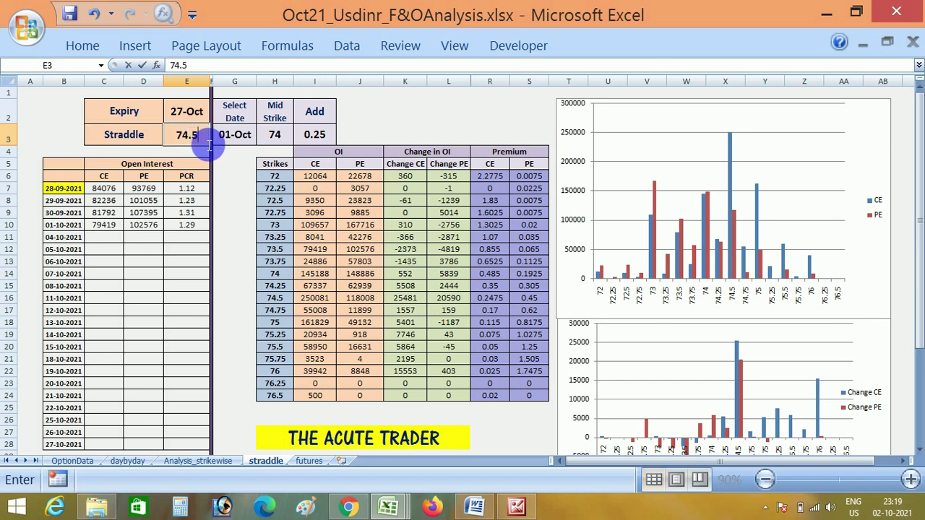
pyautogui.press('Return')
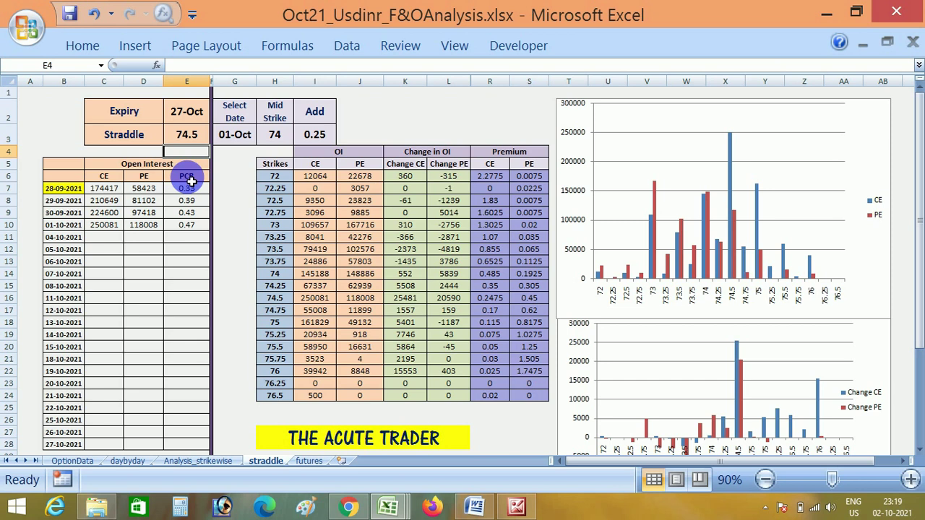
# Set the straddle strike to 74 and check its daily open interest and PCR.
pyautogui.click(187, 136)
pyautogui.write('74')
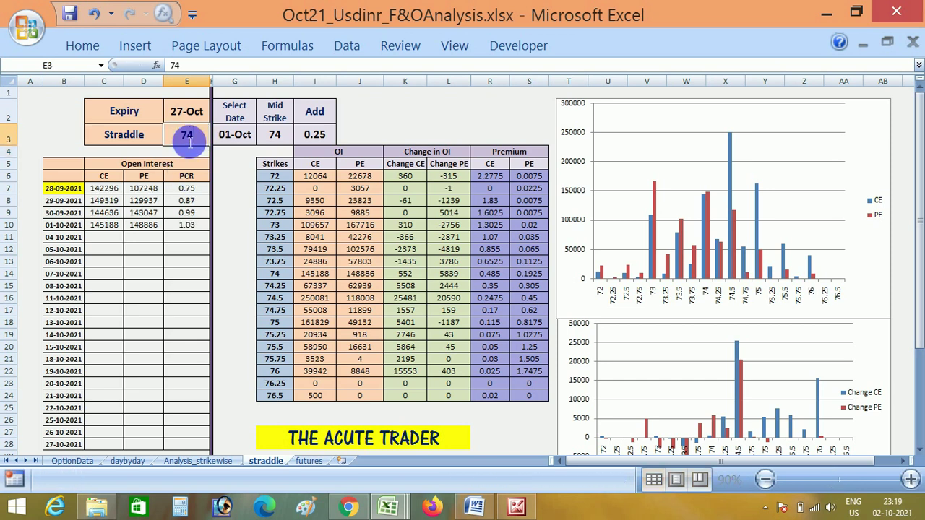
pyautogui.press('Return')
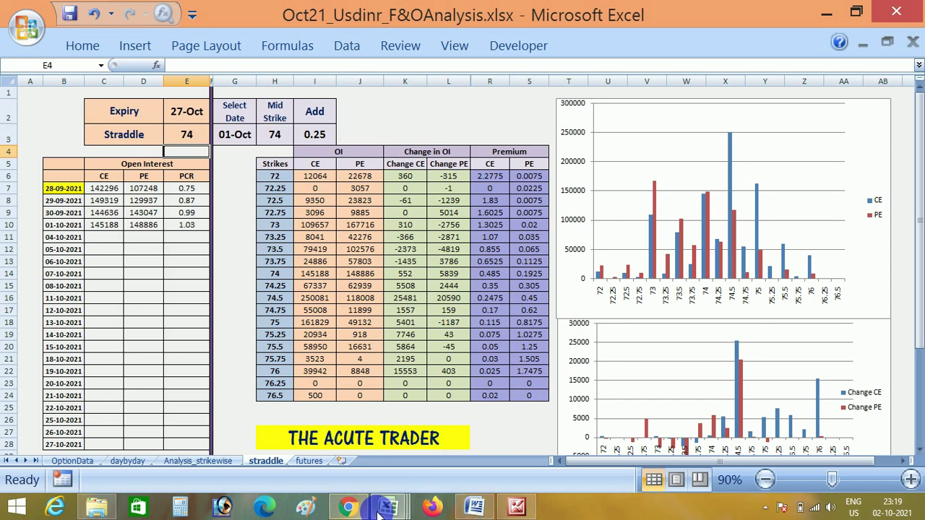
# Switch to Payoff_graph.xlsx and review the four option legs against the payoff chart, starting from the Opt 1 long call's strike.
pyautogui.moveTo(378, 511)
pyautogui.click(509, 440)
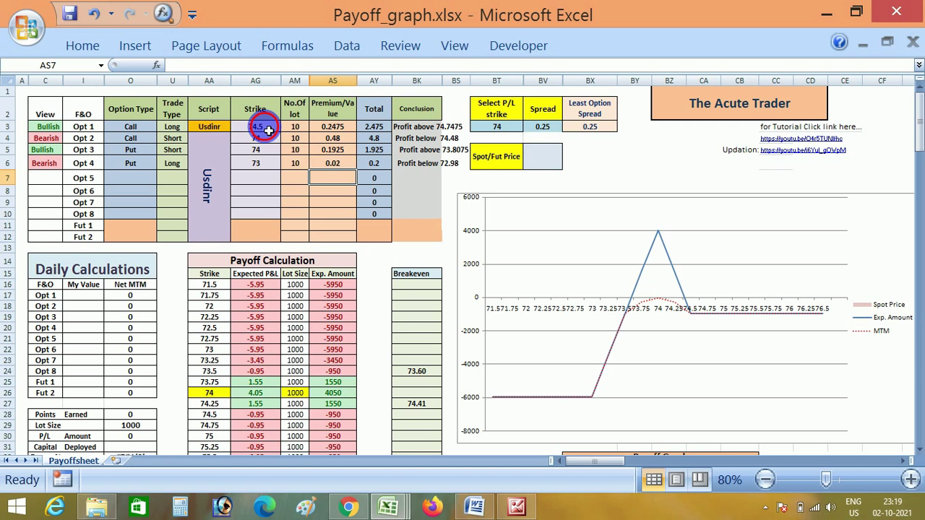
pyautogui.click(268, 129)
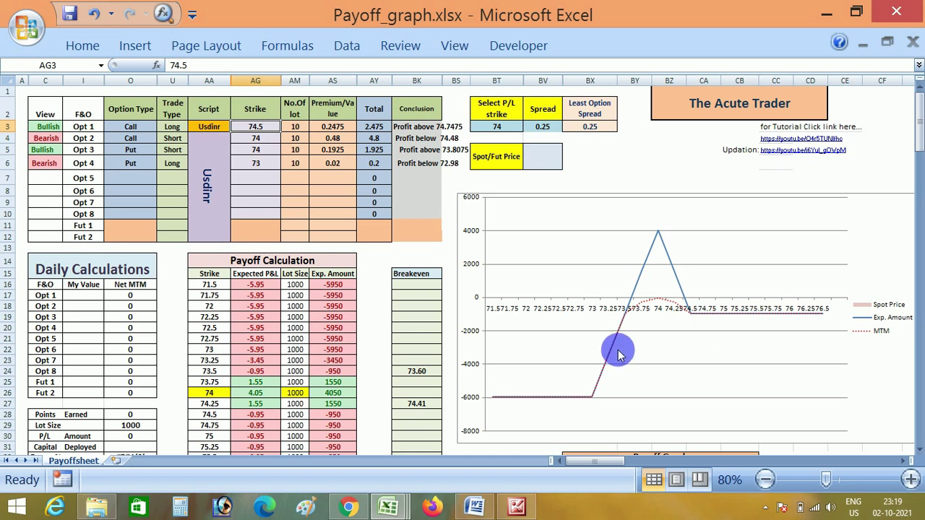
# View the GBP/INR daily chart image in Picture Manager and return to the GBP/INR hourly chart in the browser.
pyautogui.click(513, 509)
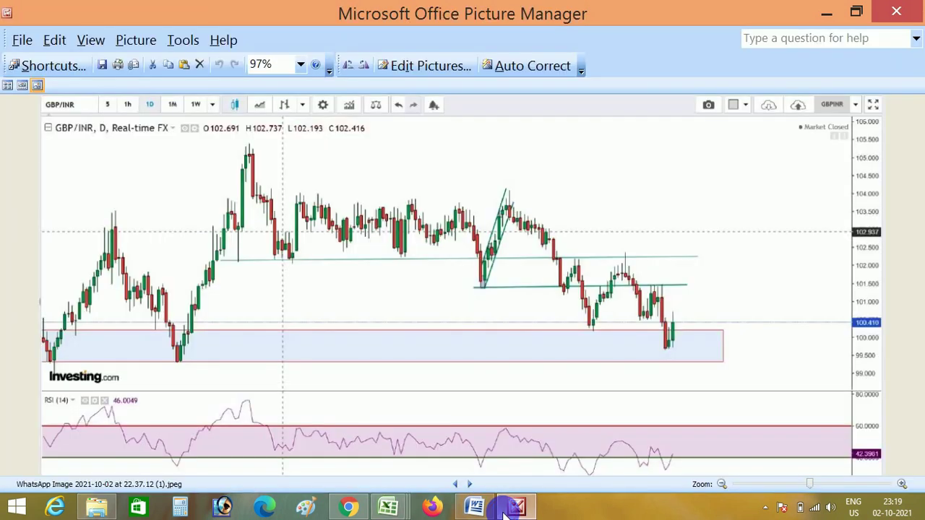
pyautogui.moveTo(346, 510)
pyautogui.click(347, 434)
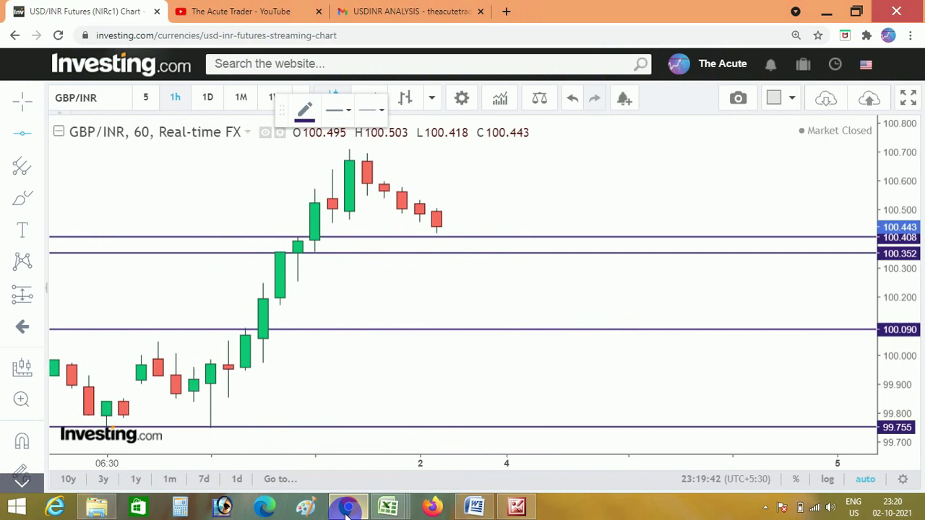